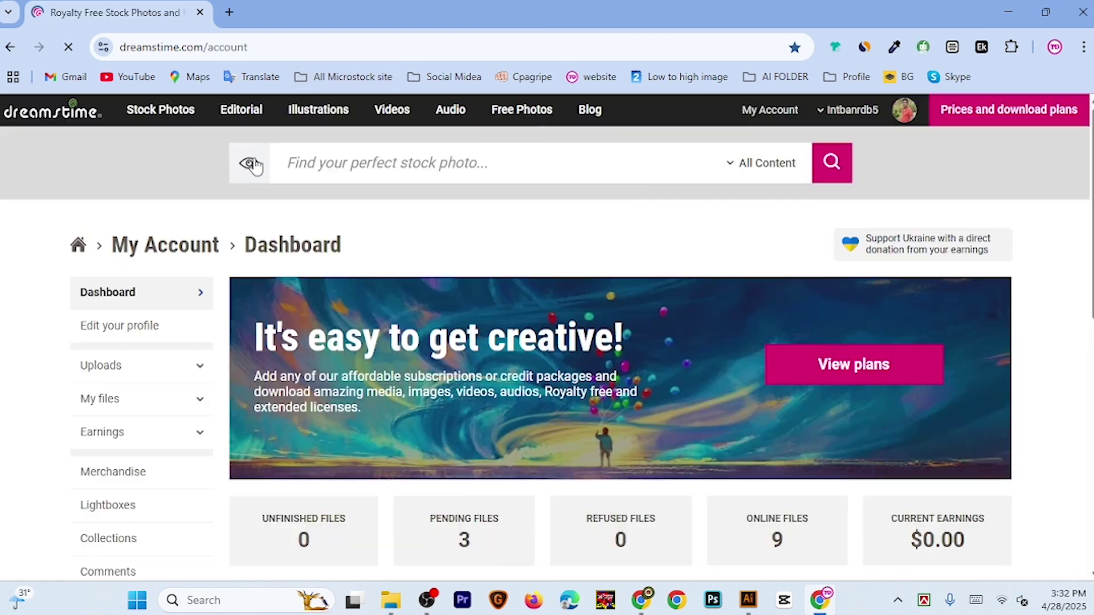
Examine the account dashboard's file counters, current earnings and the portfolio performance chart for the last 12 months
scroll(513, 354, "down", 3)
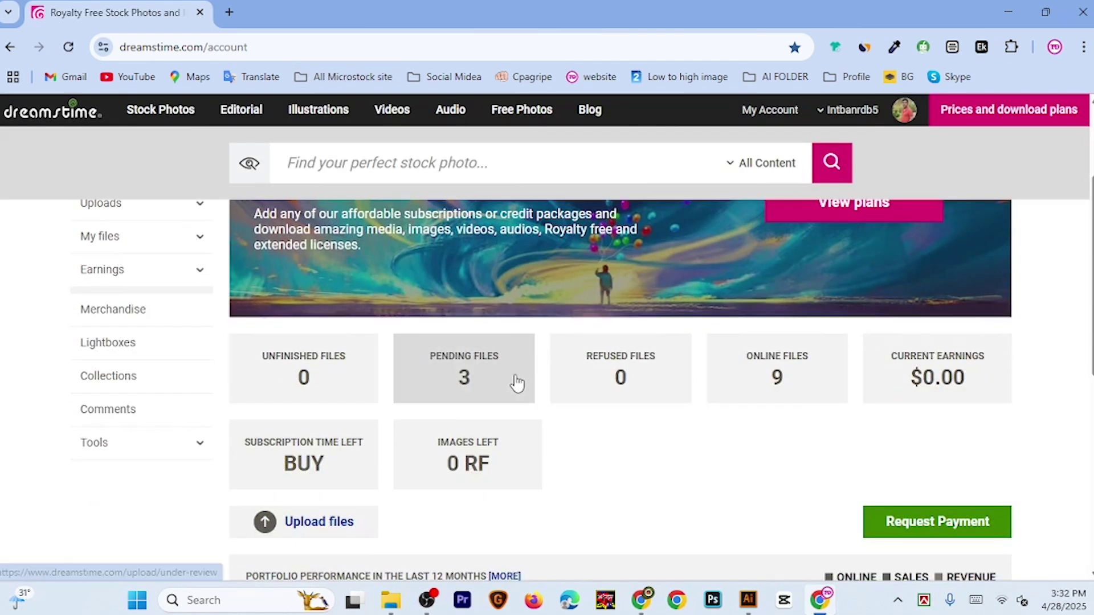
scroll(681, 437, "down", 1)
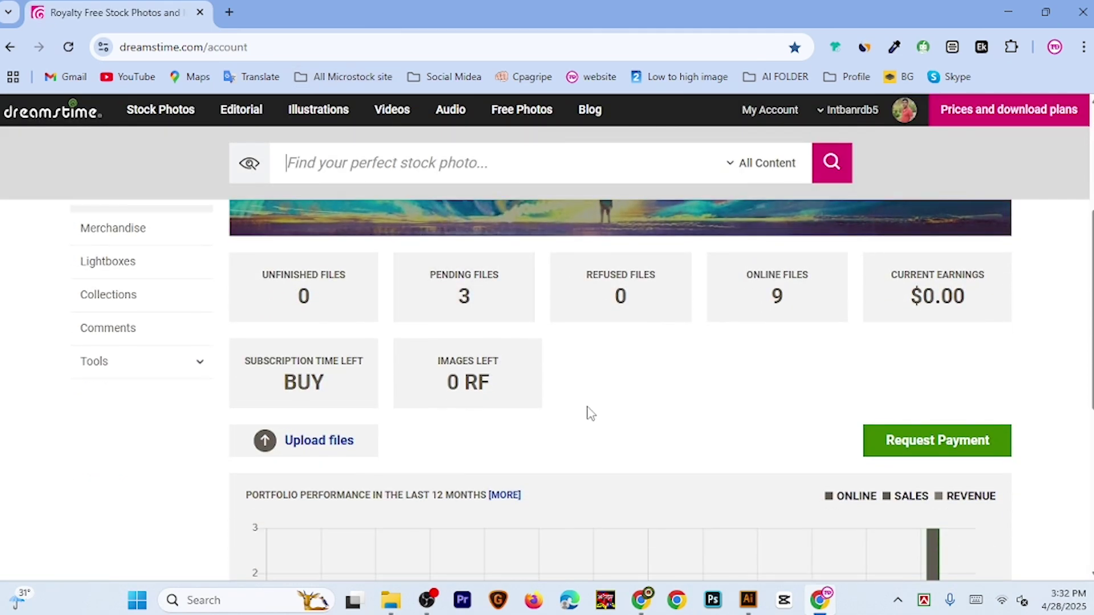
scroll(661, 418, "down", 3)
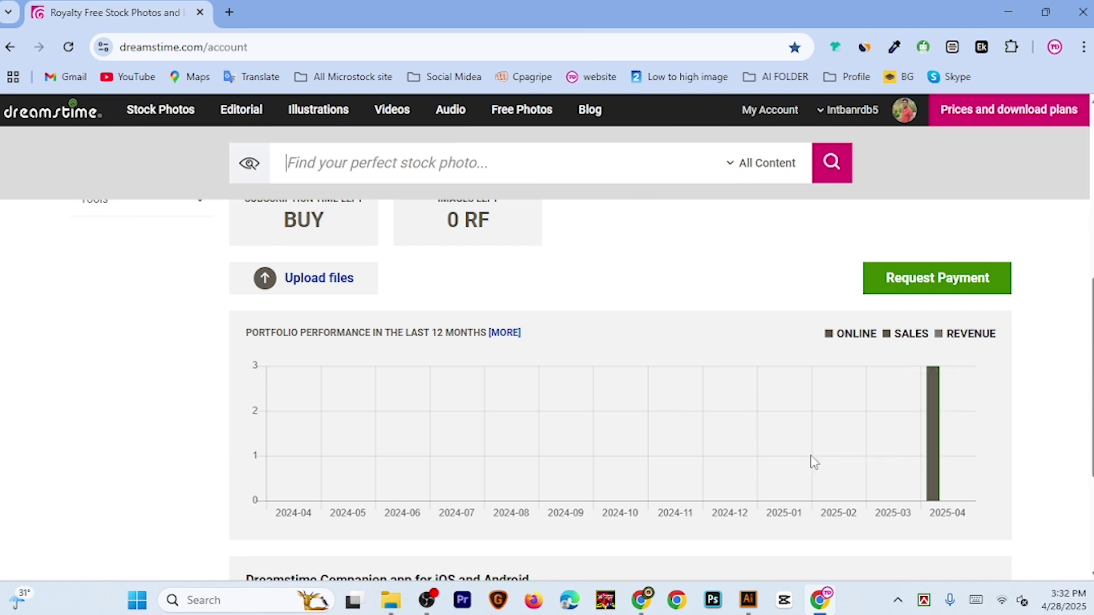
scroll(772, 444, "up", 1)
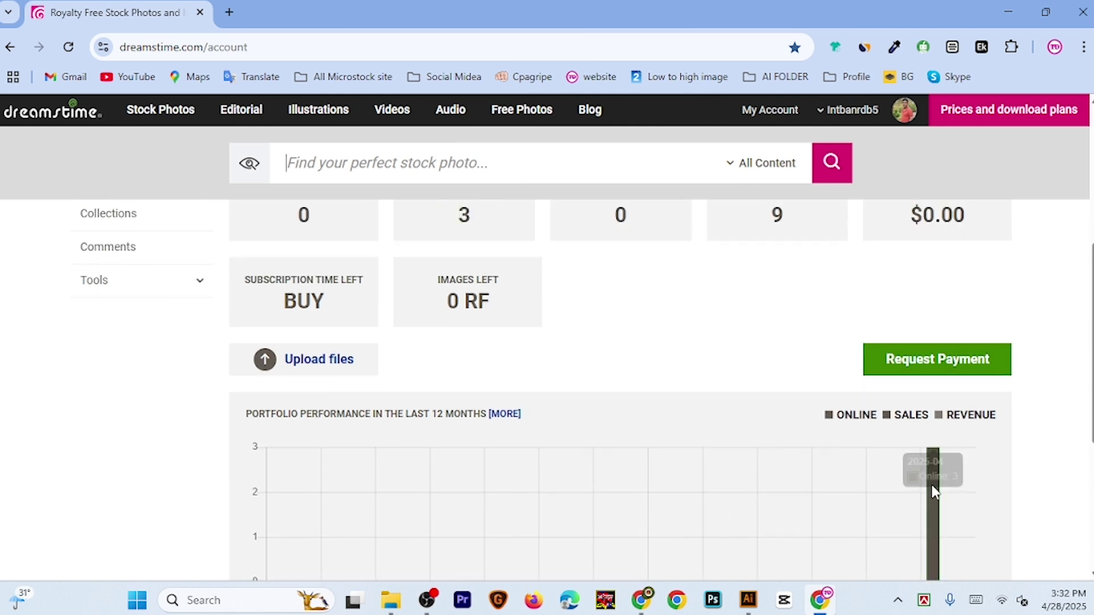
scroll(923, 507, "down", 1)
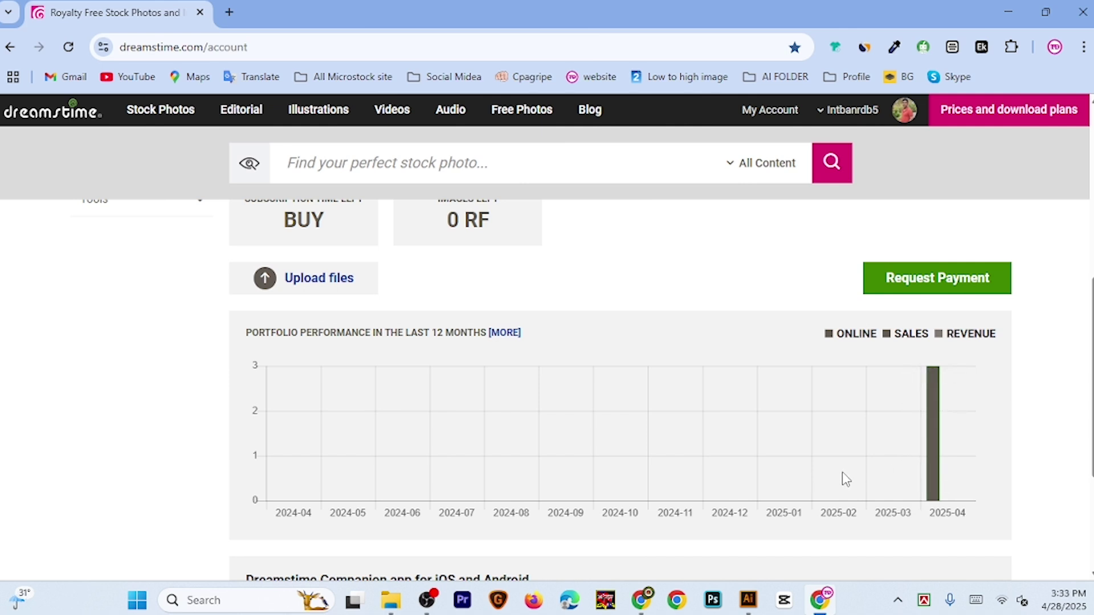
scroll(755, 472, "down", 2)
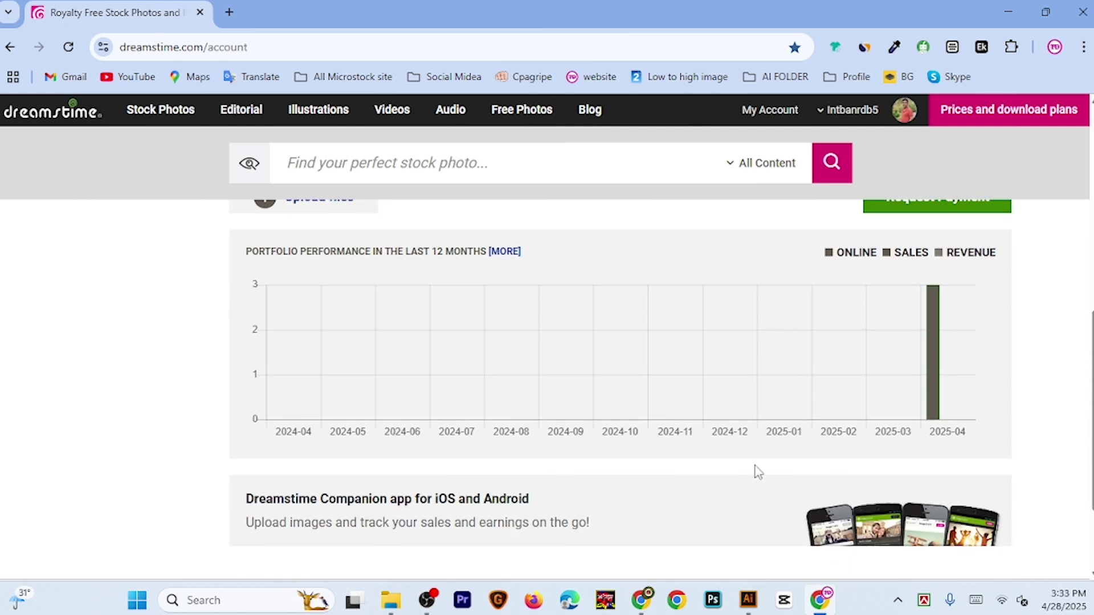
scroll(797, 444, "up", 1)
scroll(811, 430, "up", 1)
scroll(798, 436, "up", 1)
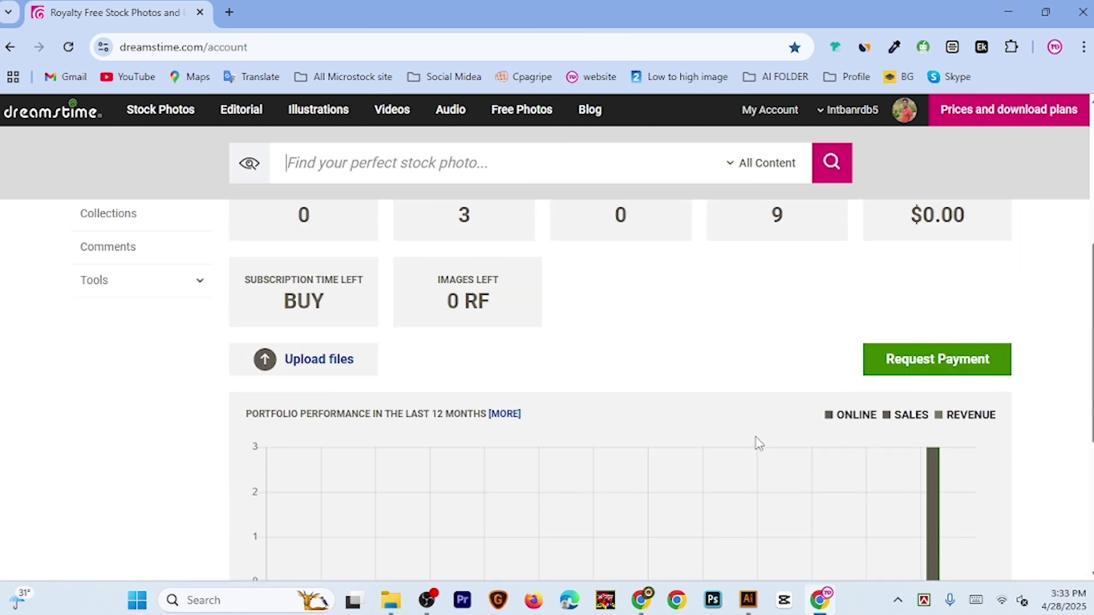
scroll(756, 440, "up", 1)
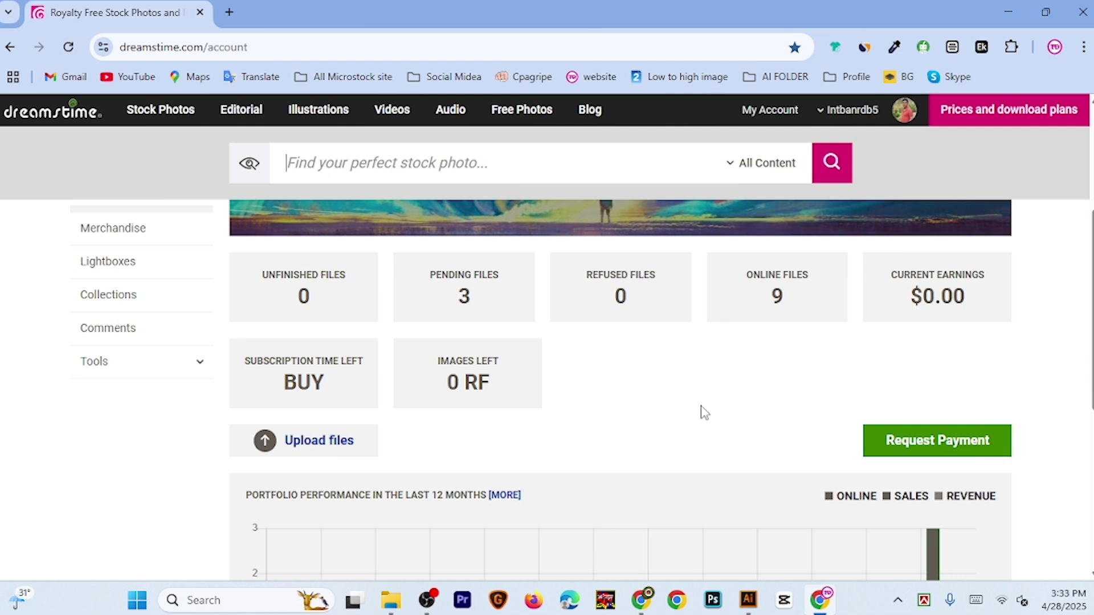
scroll(665, 441, "down", 1)
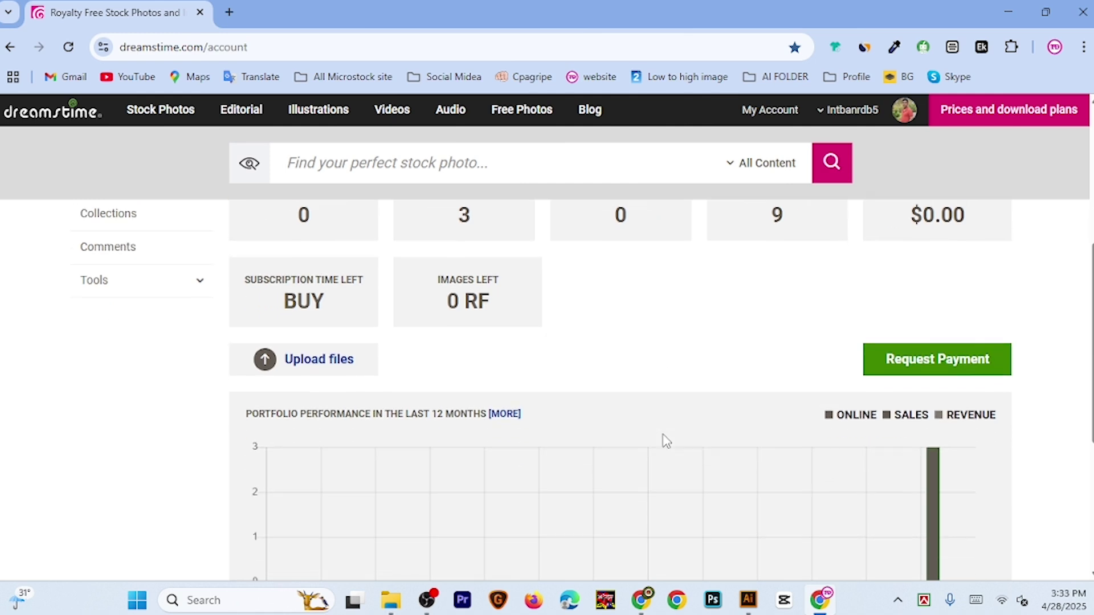
scroll(762, 471, "down", 1)
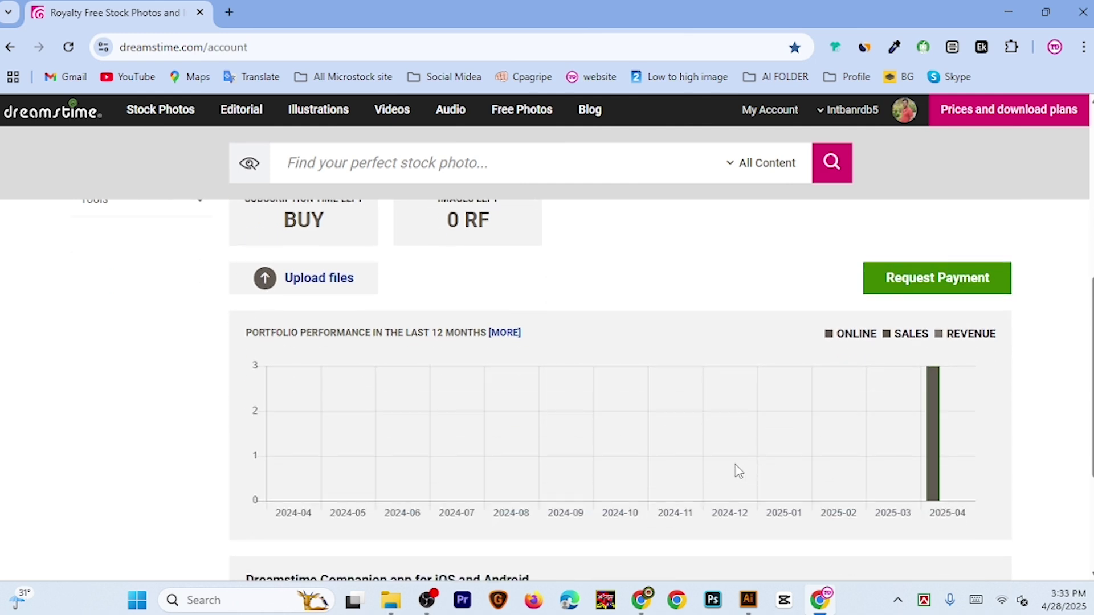
scroll(739, 470, "up", 1)
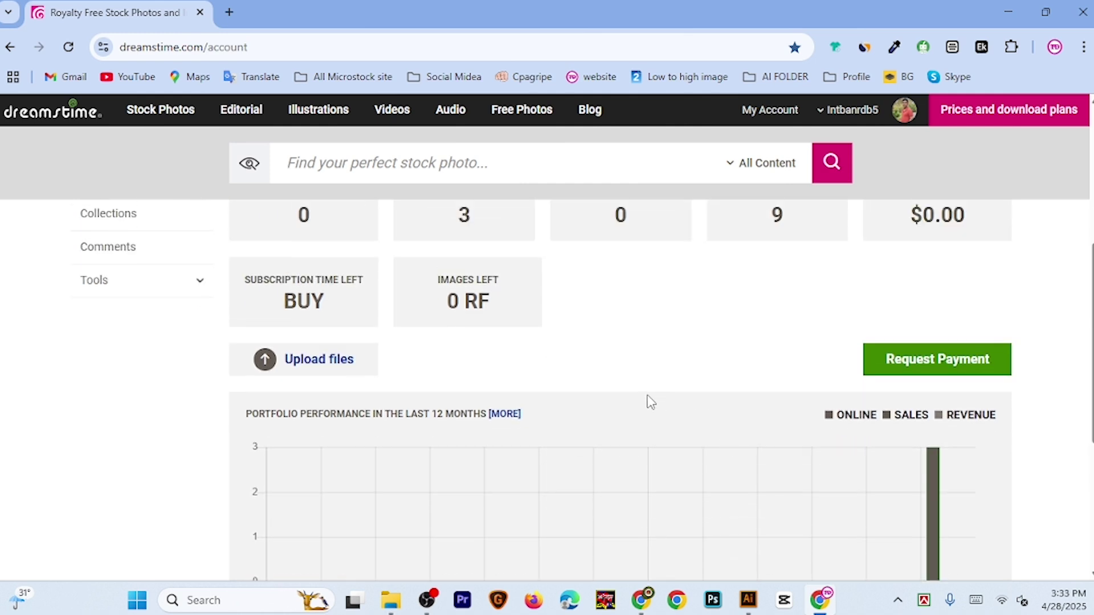
scroll(760, 411, "up", 1)
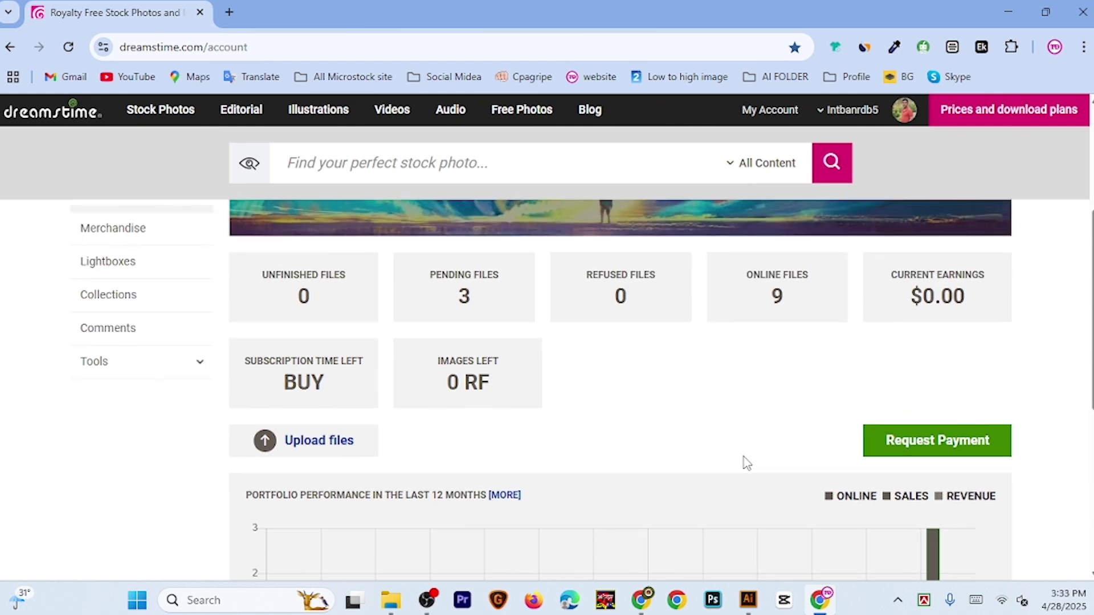
scroll(737, 467, "down", 1)
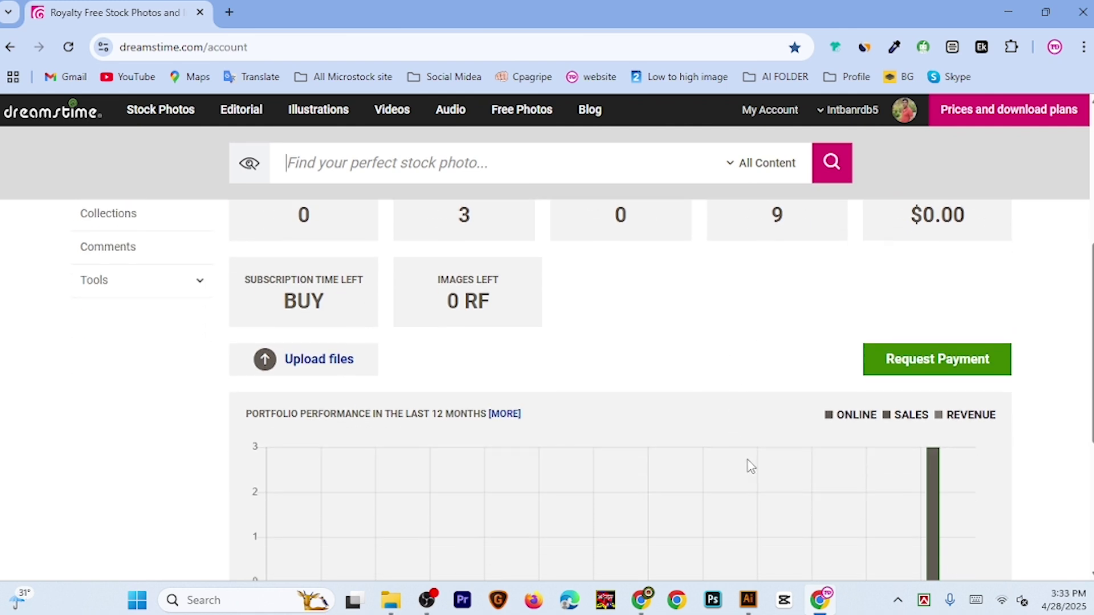
scroll(750, 467, "down", 1)
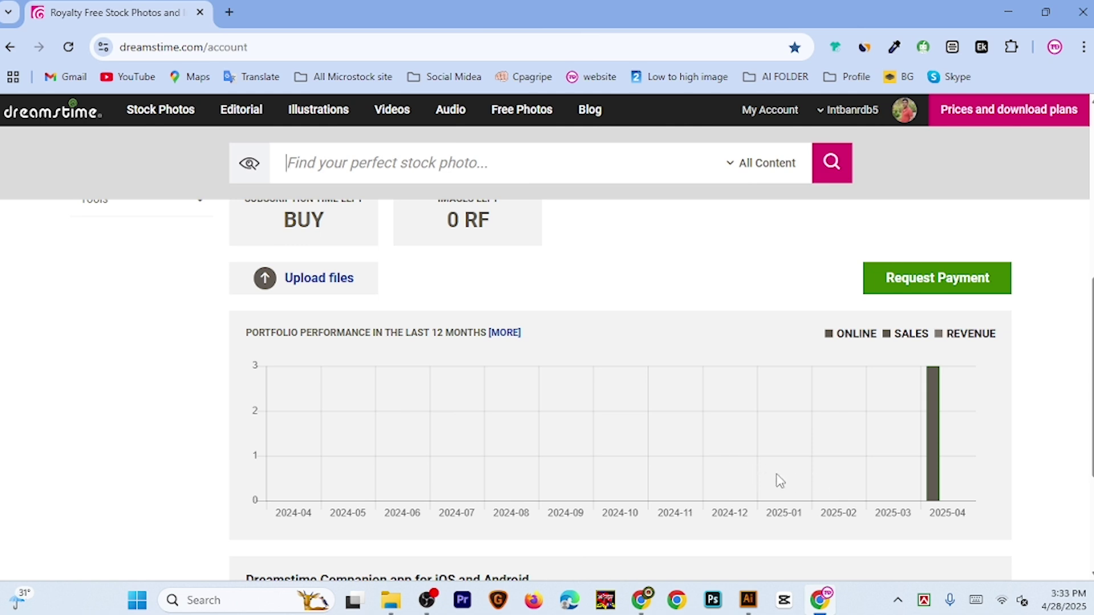
scroll(778, 480, "up", 3)
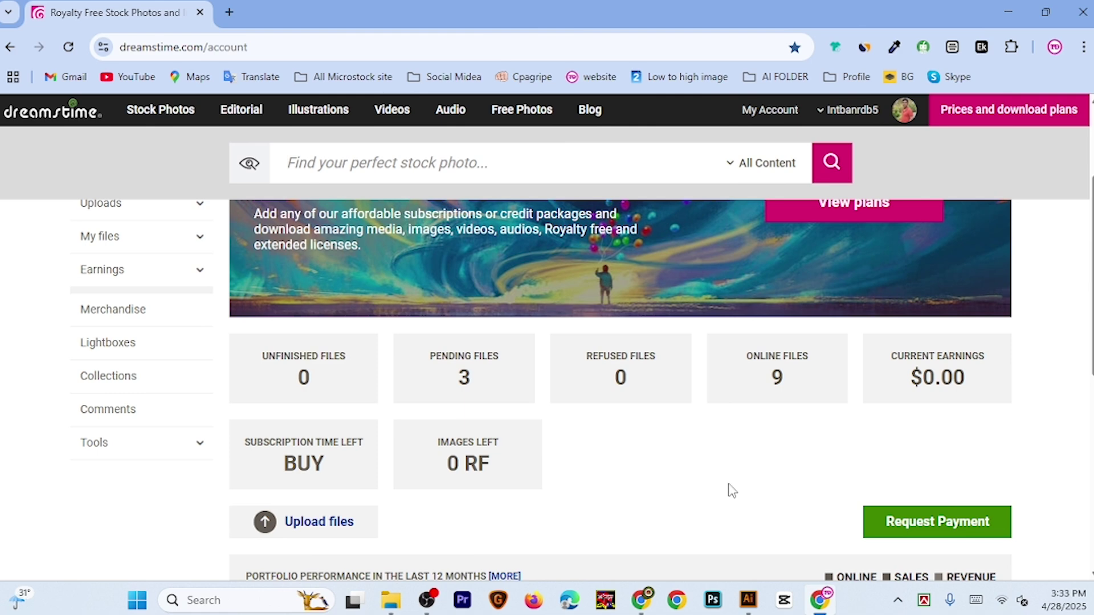
scroll(695, 466, "up", 1)
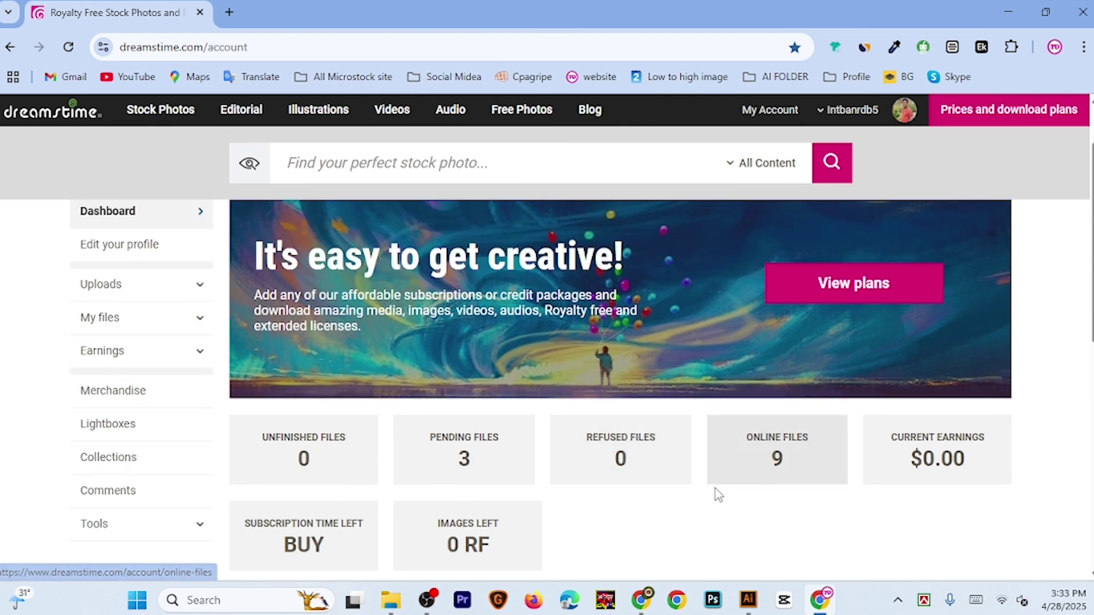
scroll(675, 491, "down", 1)
scroll(681, 483, "down", 2)
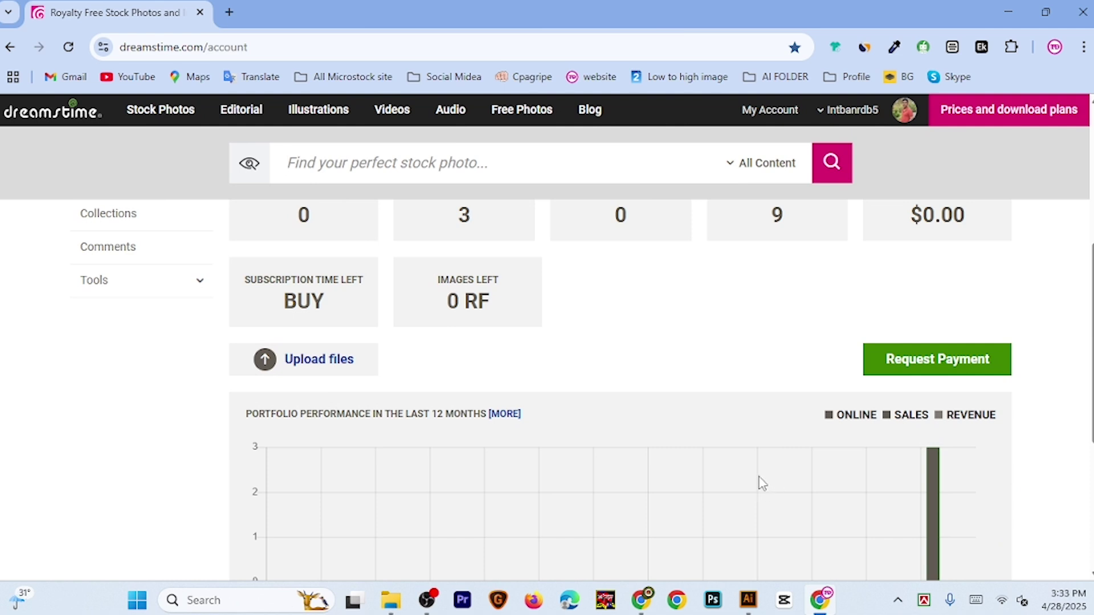
scroll(758, 481, "down", 1)
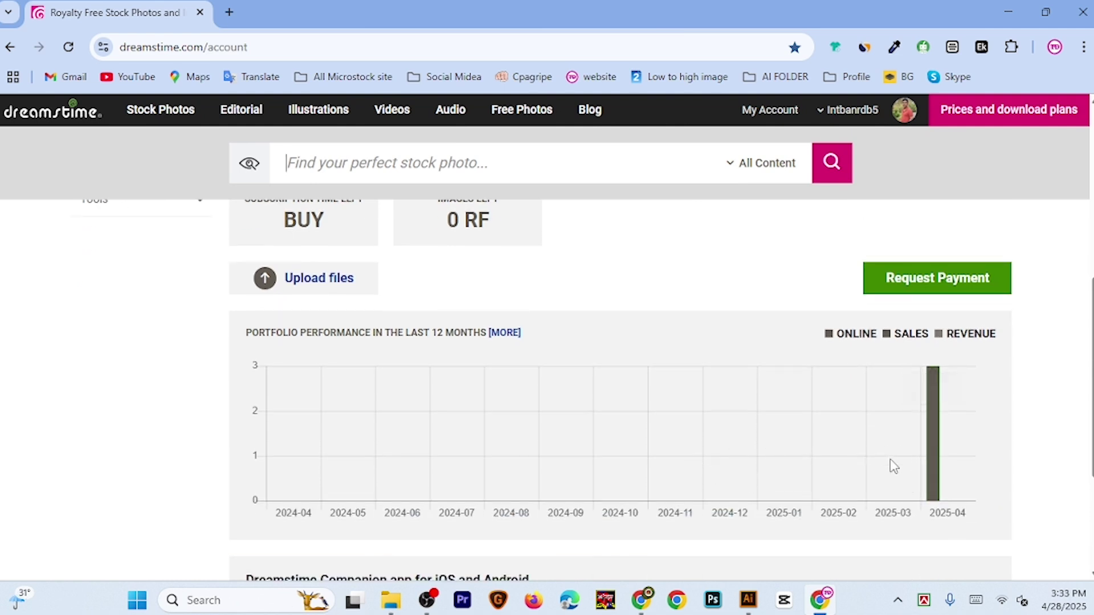
Check the pending files on the Under review page and return to the account dashboard
scroll(574, 387, "up", 1)
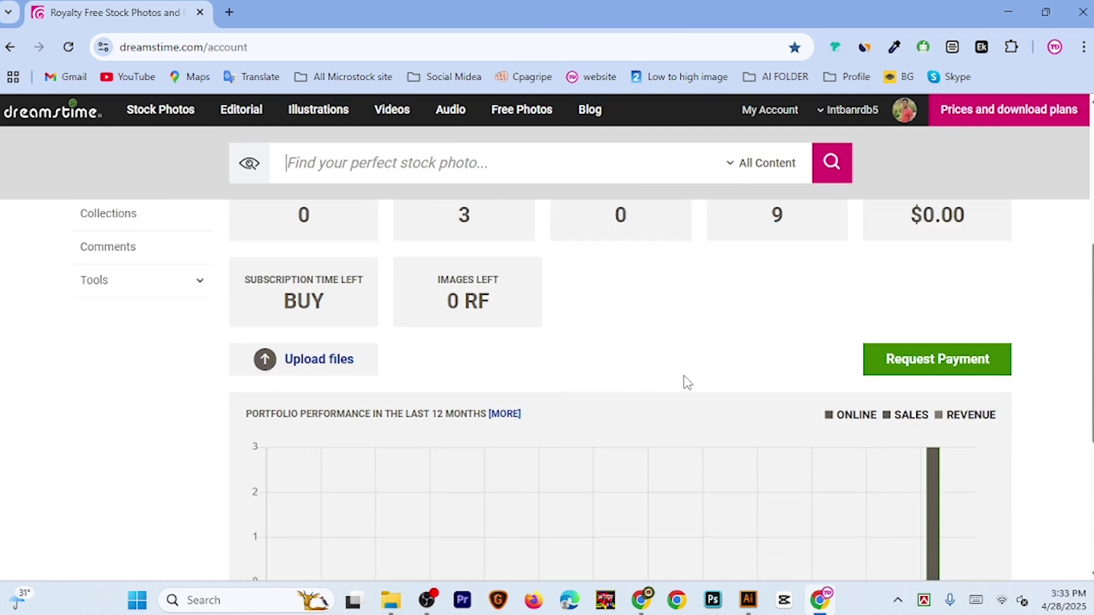
scroll(659, 400, "up", 1)
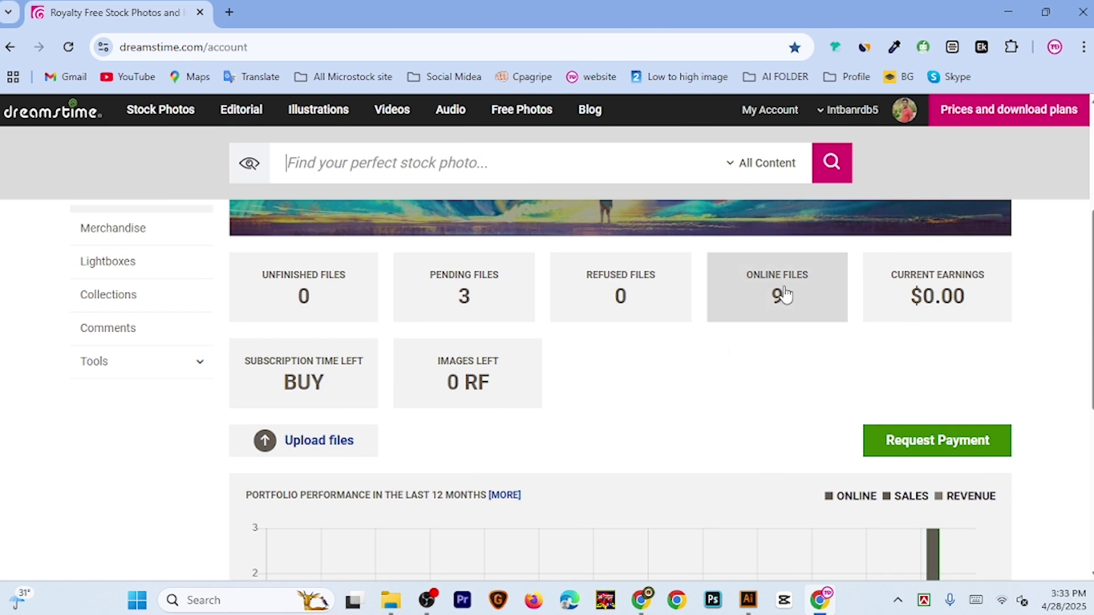
left_click(479, 294)
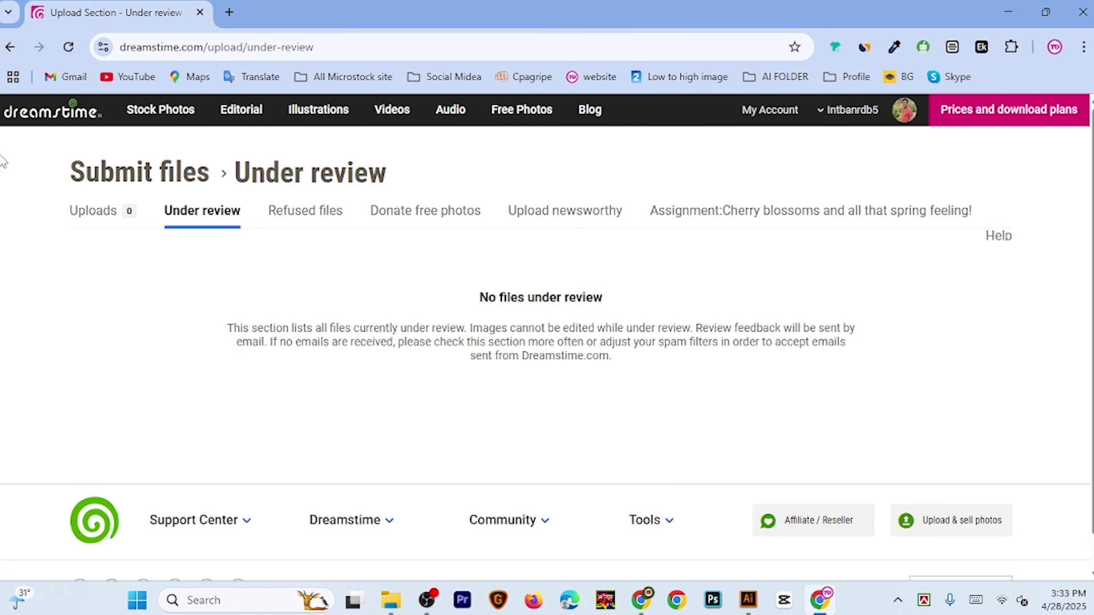
left_click(10, 47)
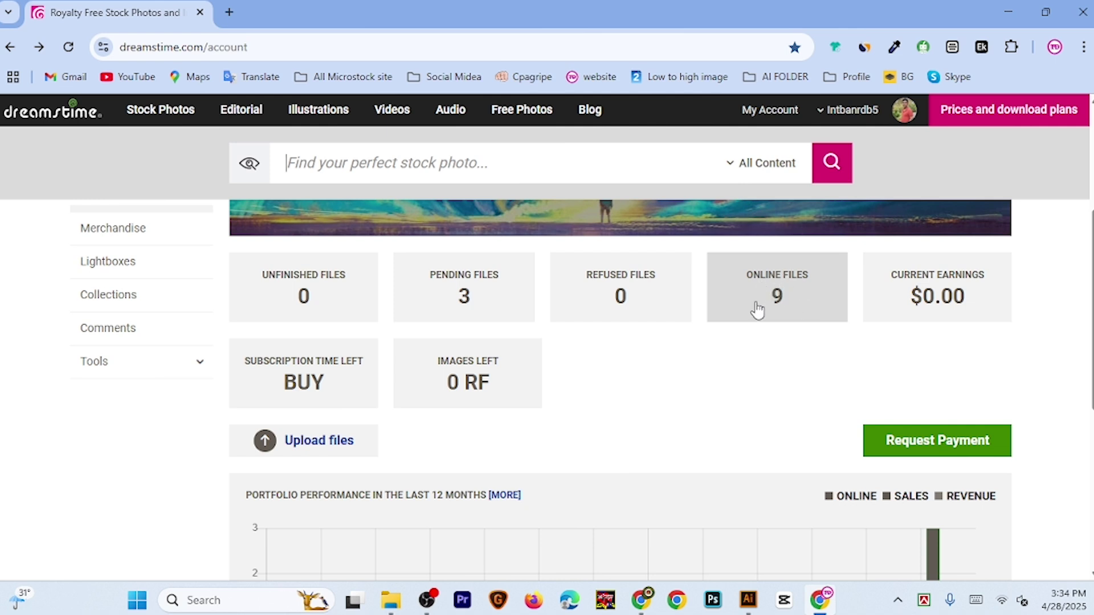
Review the list of online files with their downloads, levels and upload dates, and return to the account dashboard
left_click(791, 296)
scroll(422, 450, "down", 1)
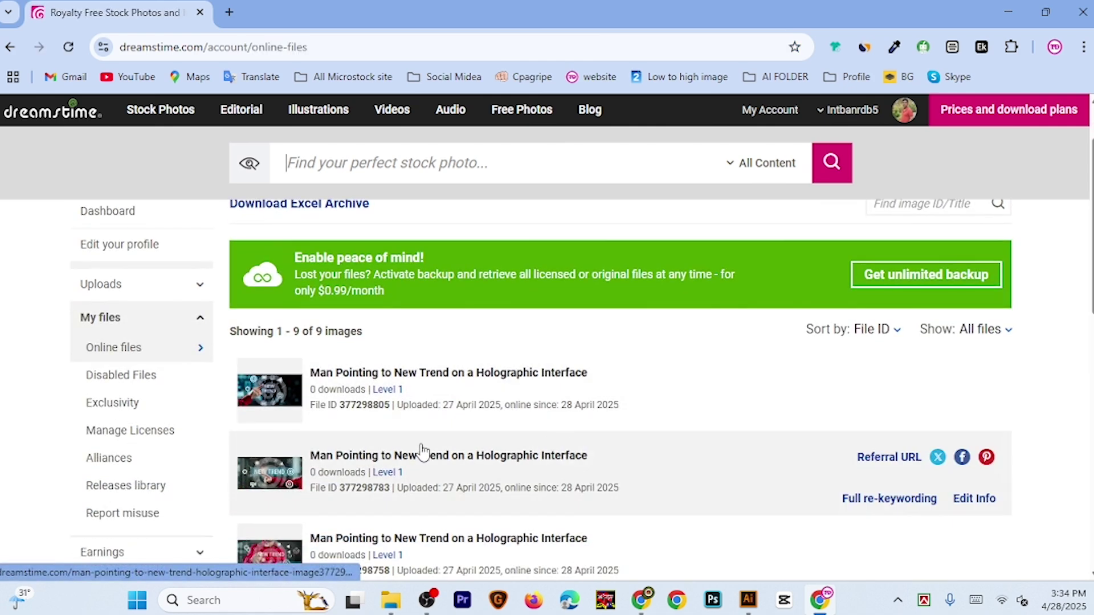
scroll(413, 433, "down", 2)
scroll(342, 348, "up", 1)
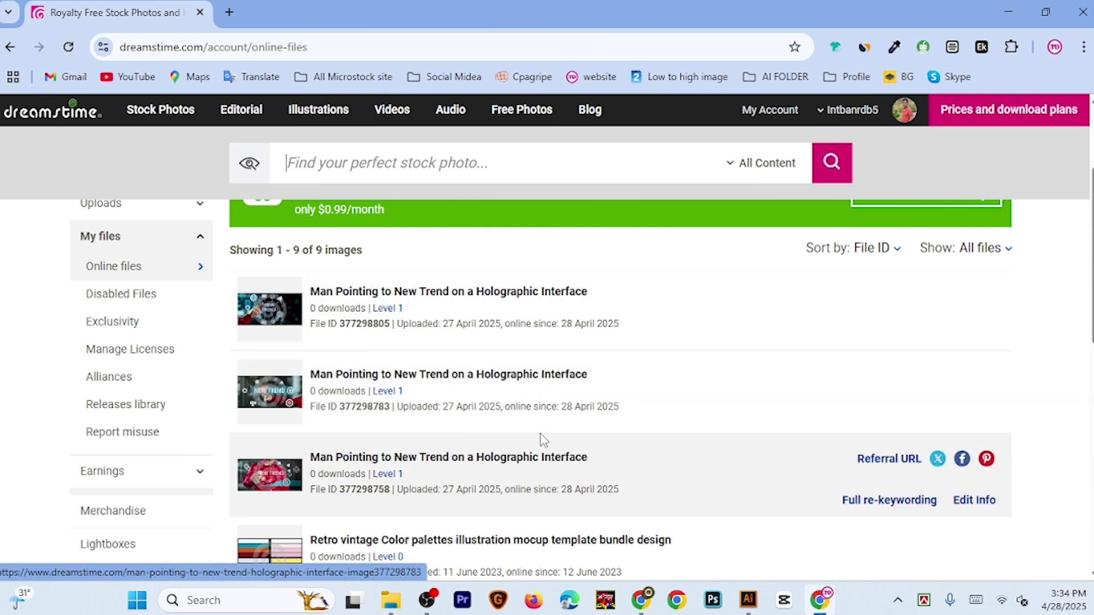
scroll(539, 439, "down", 1)
scroll(541, 443, "up", 2)
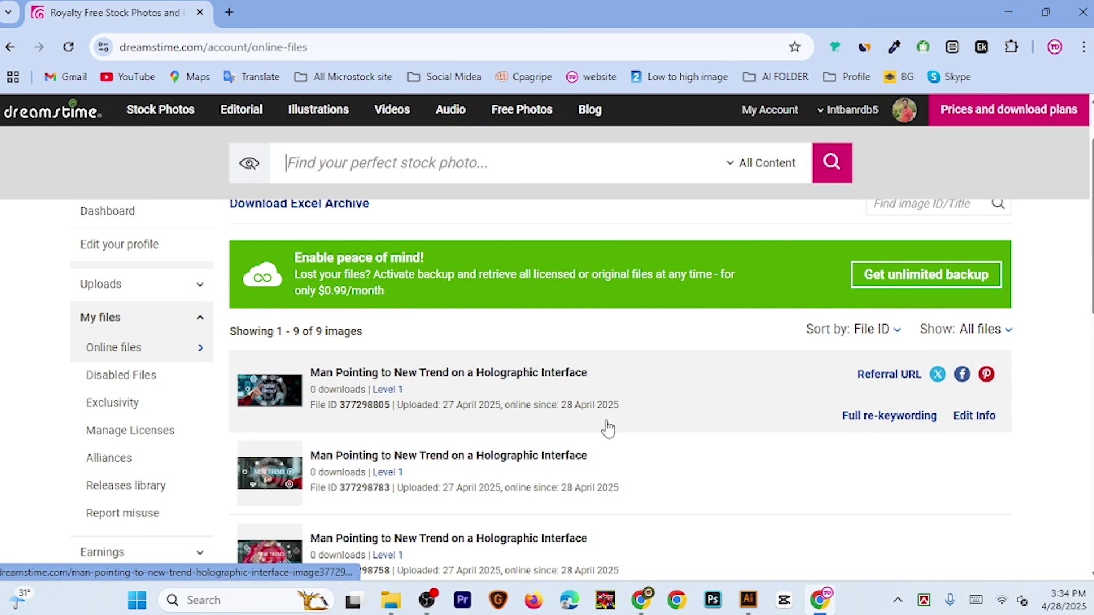
scroll(607, 428, "down", 1)
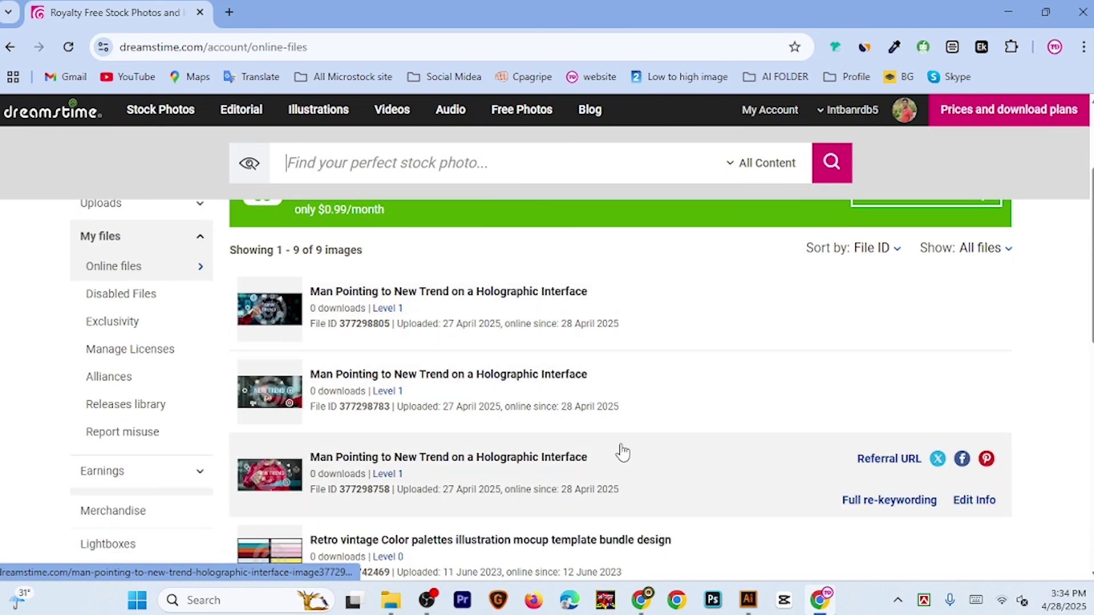
scroll(542, 435, "down", 1)
scroll(557, 429, "up", 1)
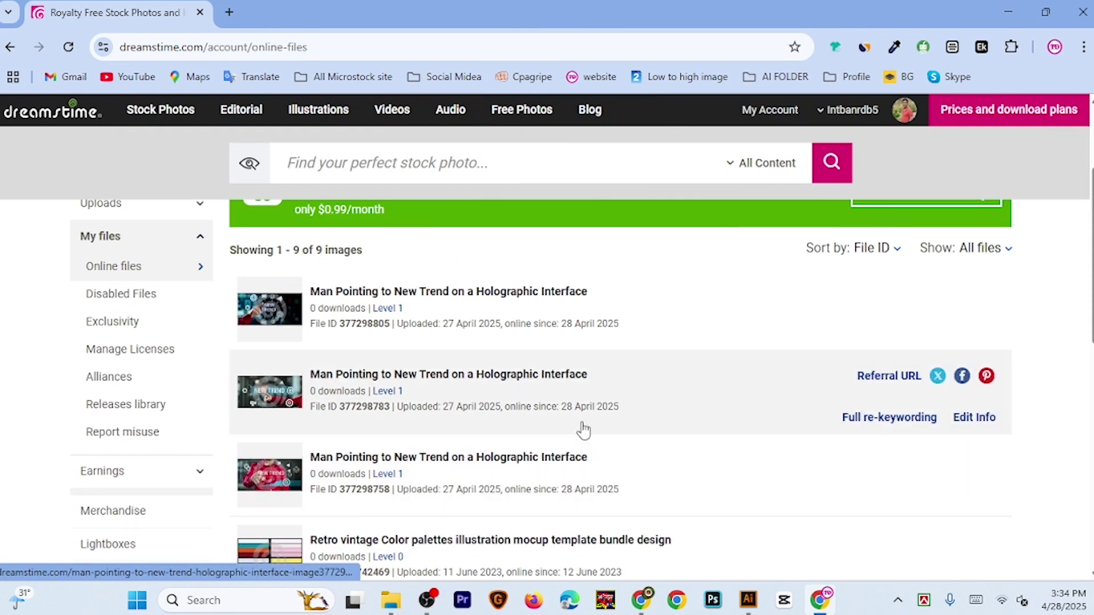
scroll(582, 430, "up", 1)
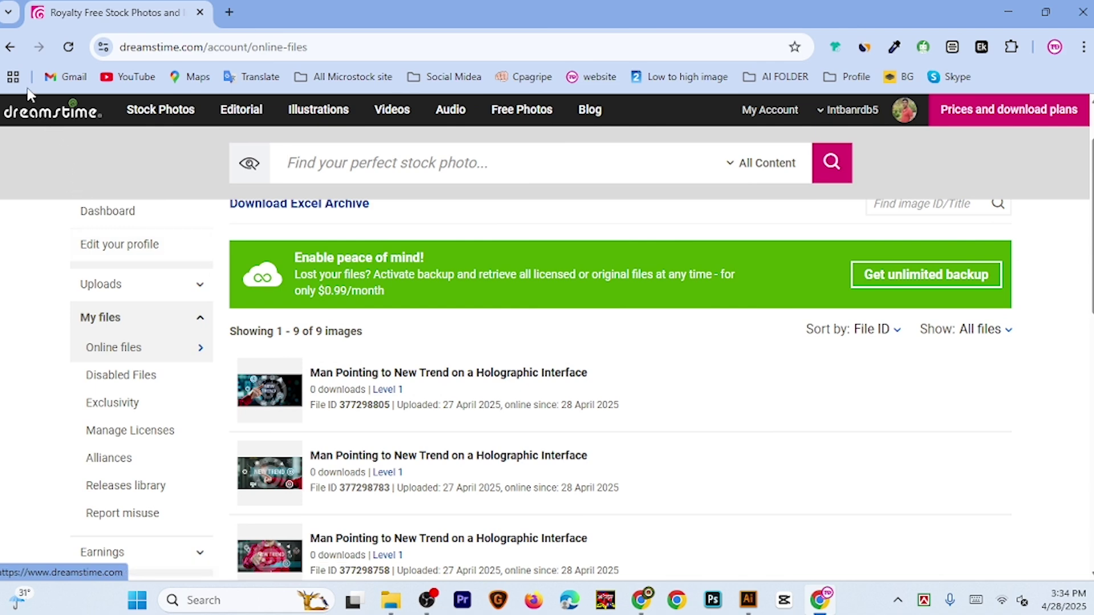
left_click(10, 47)
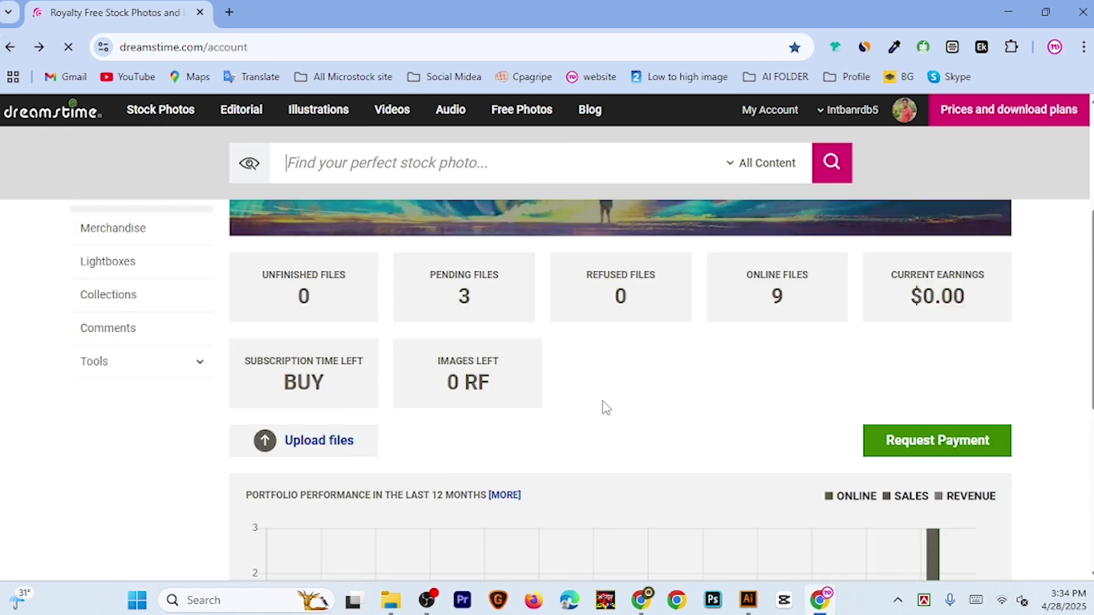
Open the file upload page from the account dashboard and start adding files to Uploads
scroll(607, 408, "down", 1)
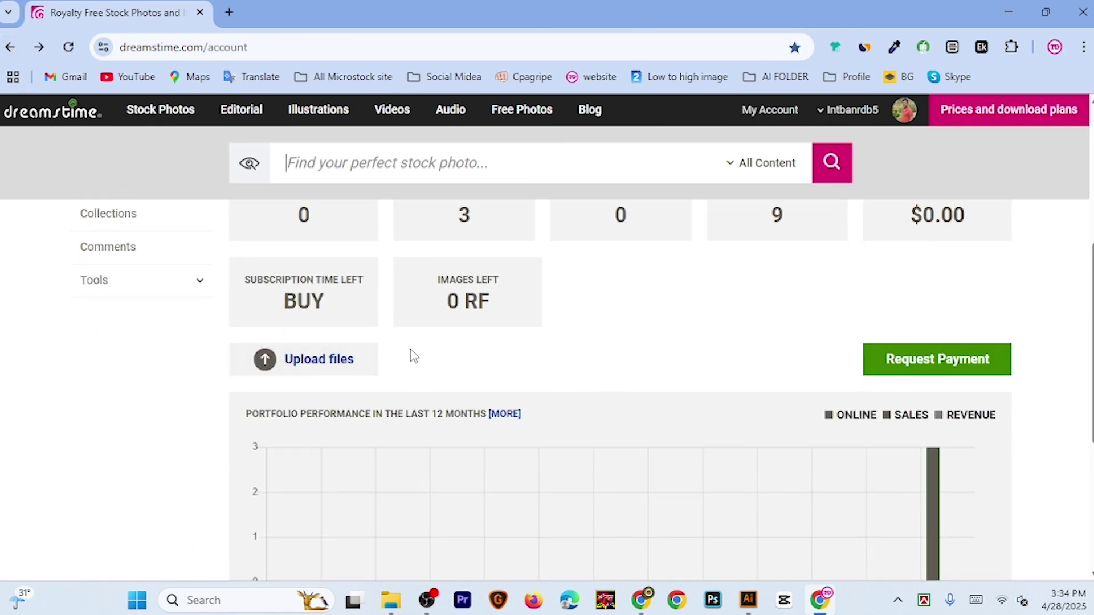
scroll(413, 356, "up", 1)
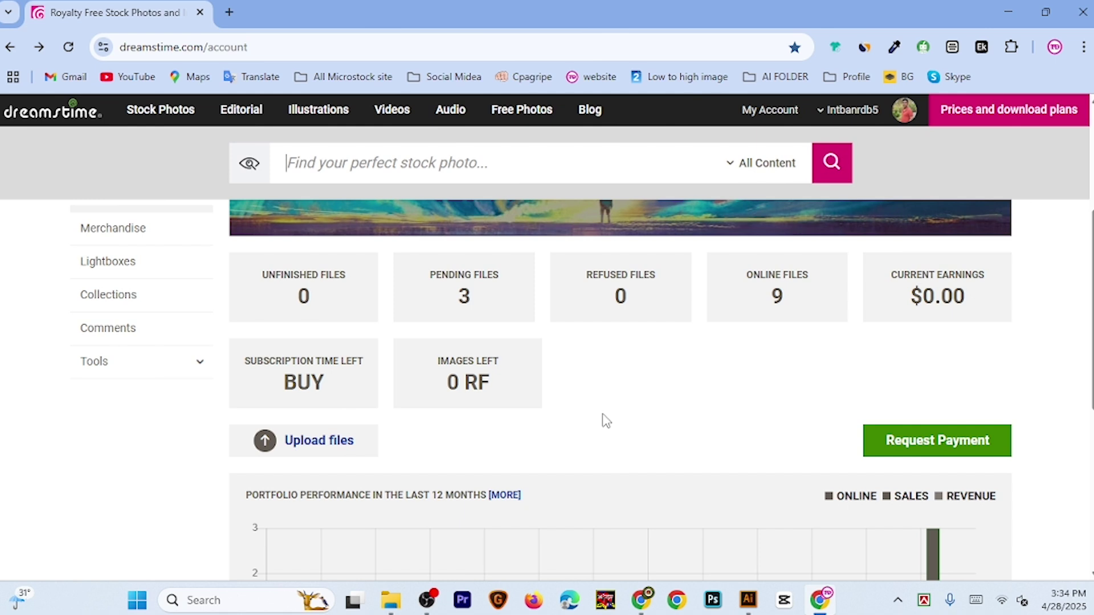
left_click(338, 453)
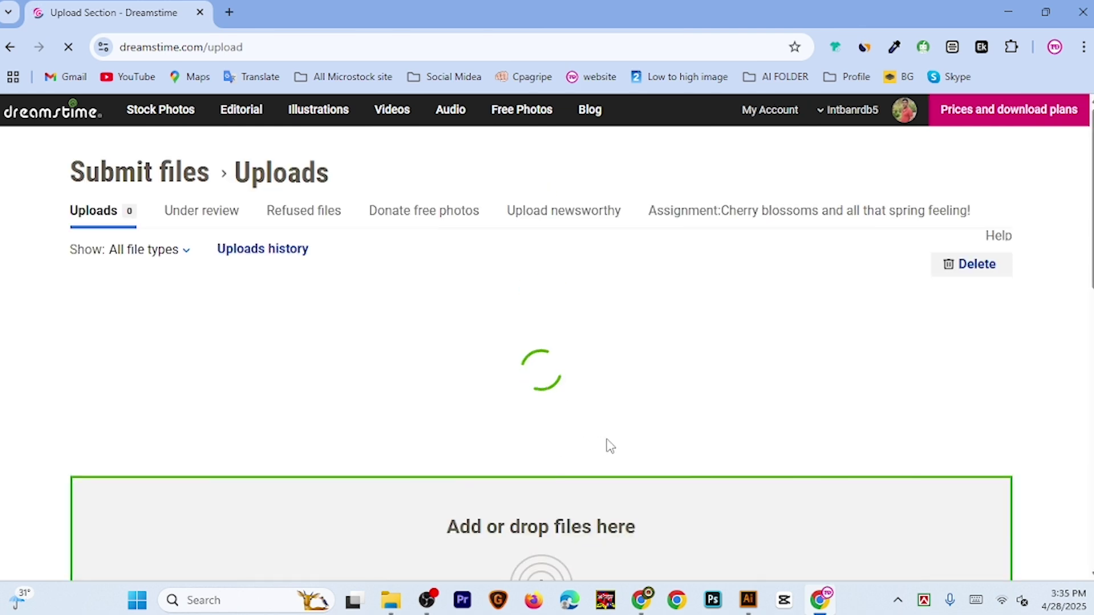
scroll(604, 452, "down", 1)
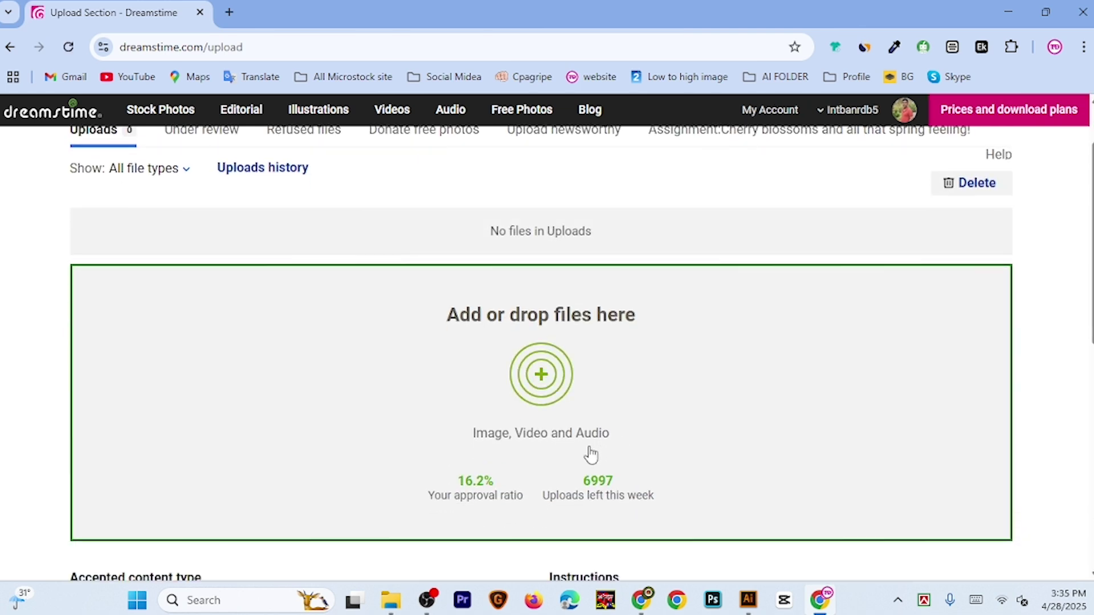
left_click(546, 384)
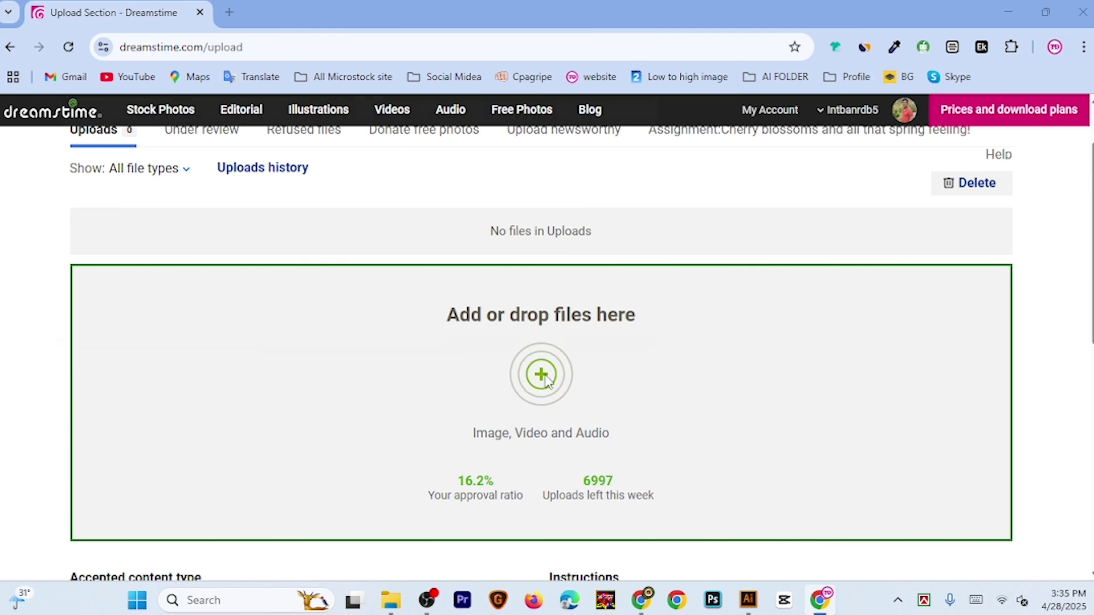
Upload the two images "Delicate, translucent flower held in a hand, evoking wonder" (2) and (4) from the Gencraft folder
scroll(342, 246, "down", 1)
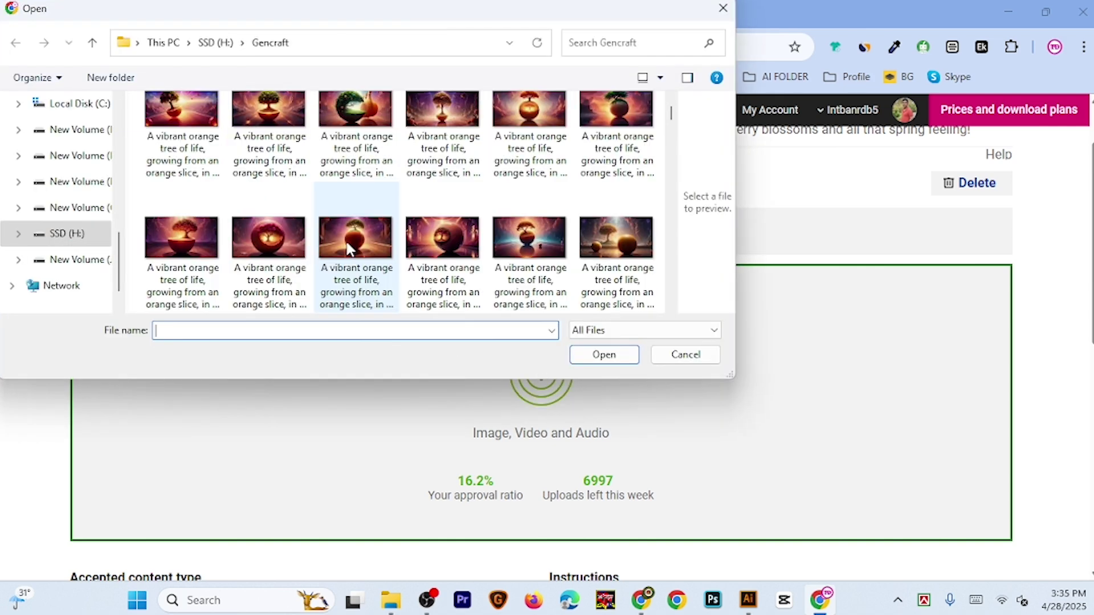
scroll(296, 236, "down", 5)
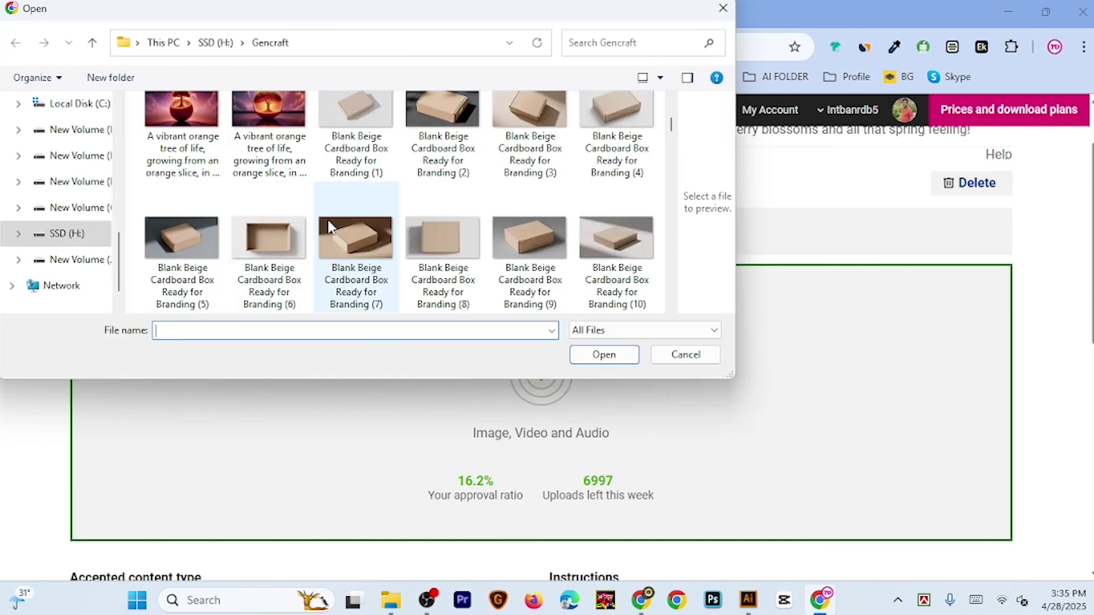
scroll(310, 251, "down", 2)
scroll(379, 222, "down", 2)
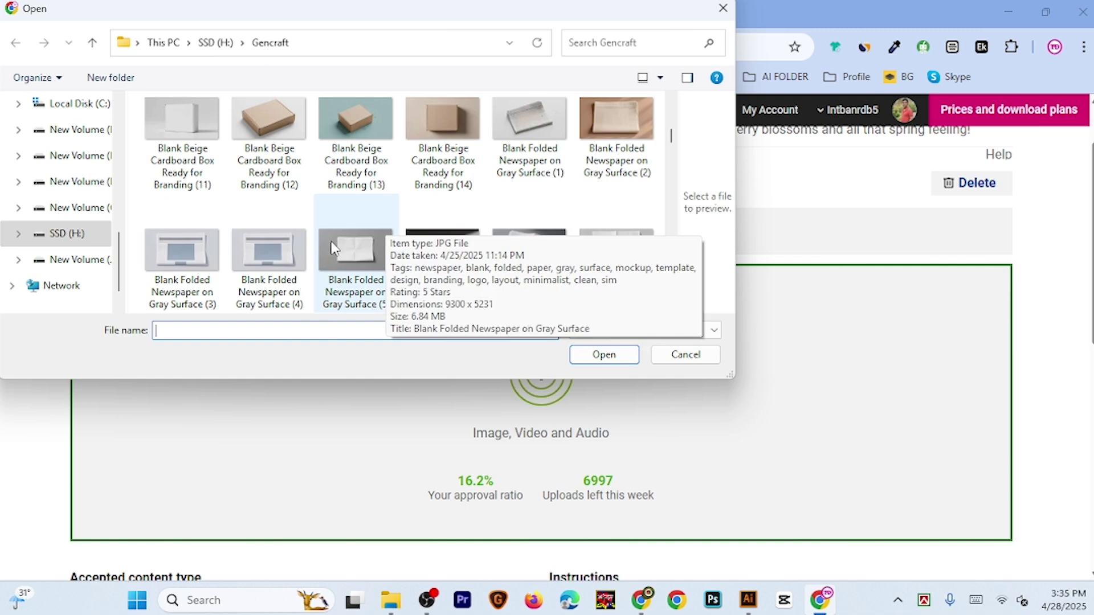
scroll(329, 248, "down", 1)
scroll(349, 240, "down", 3)
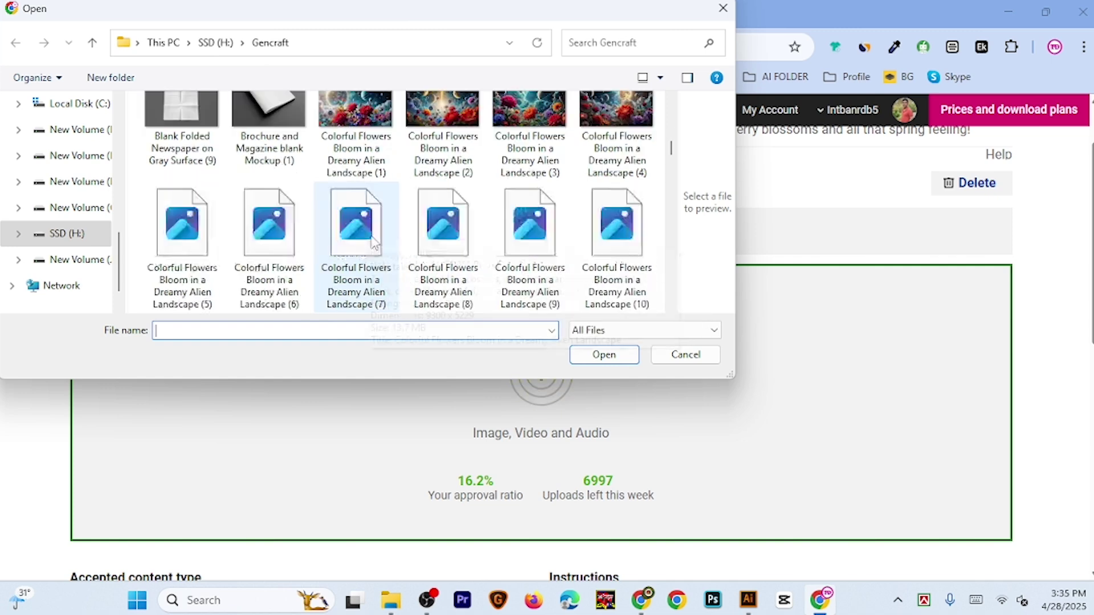
scroll(361, 249, "down", 1)
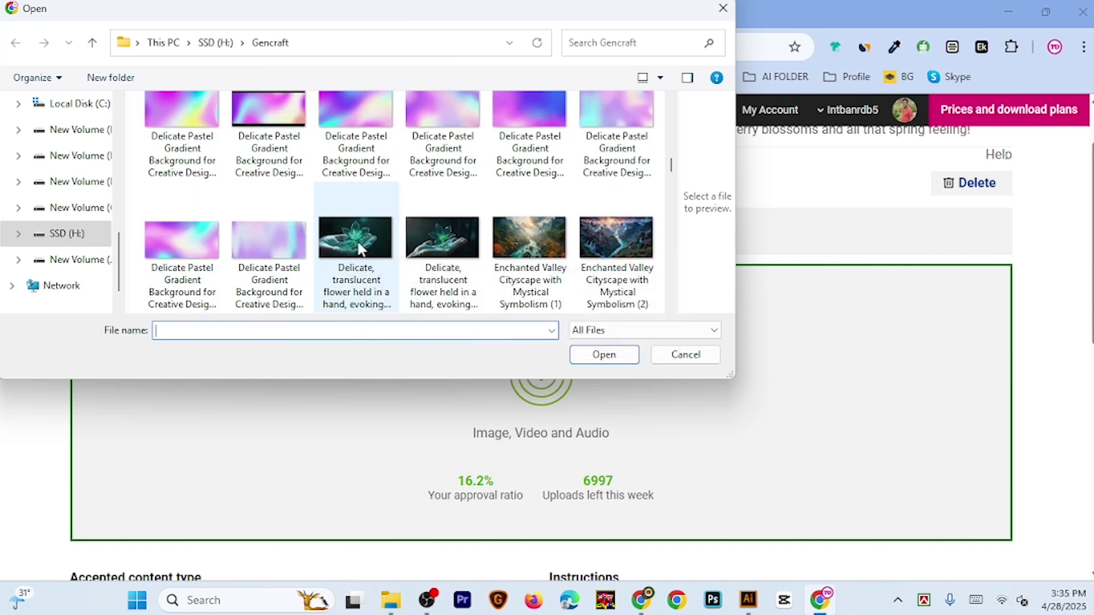
left_click(363, 252)
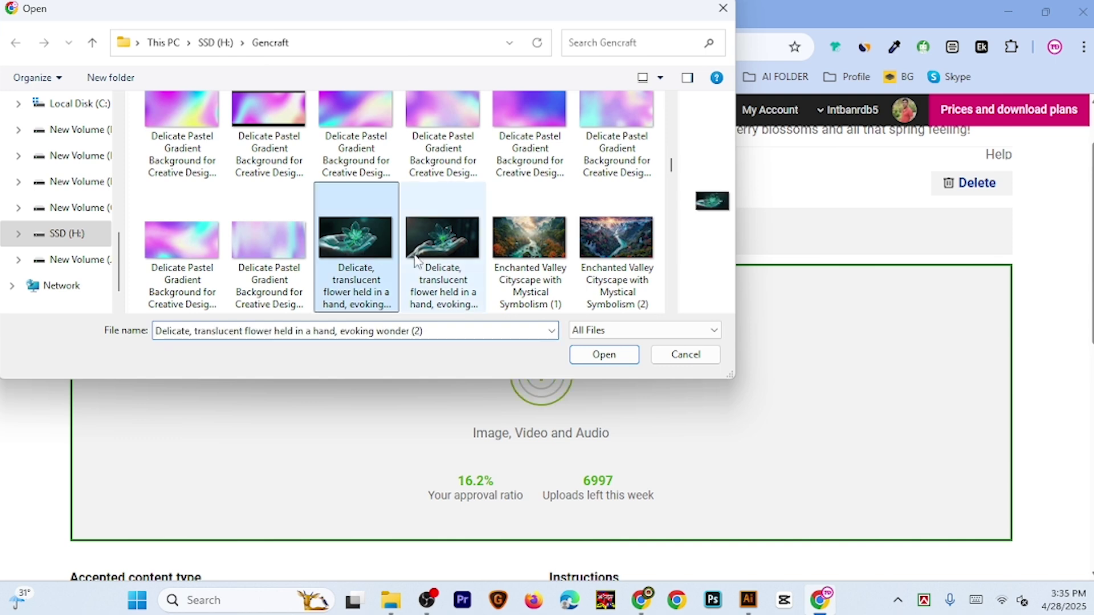
left_click(447, 260, "ctrl")
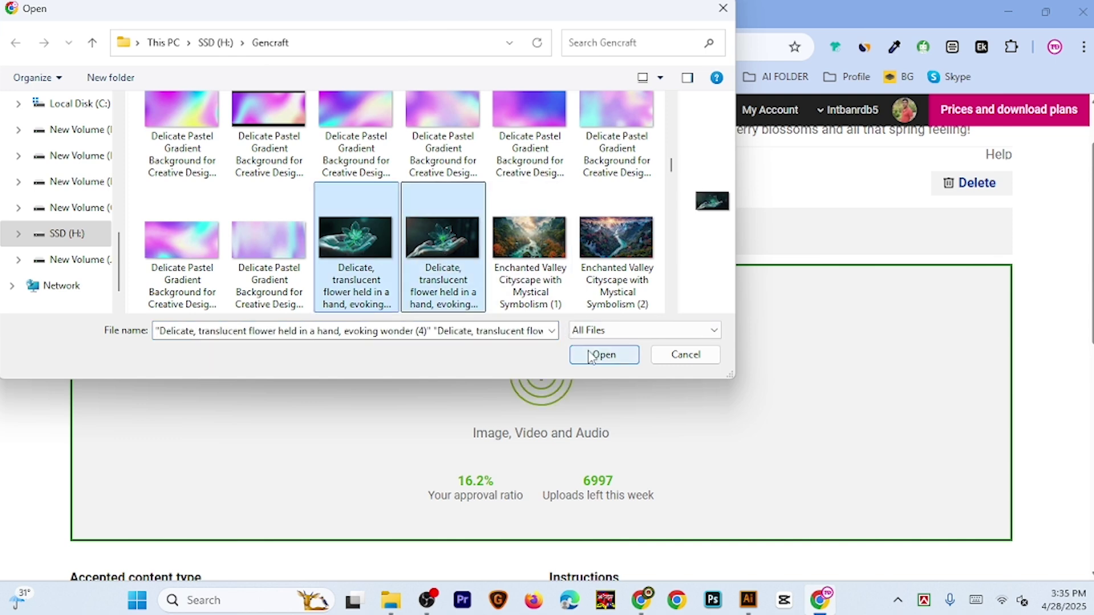
left_click(594, 355)
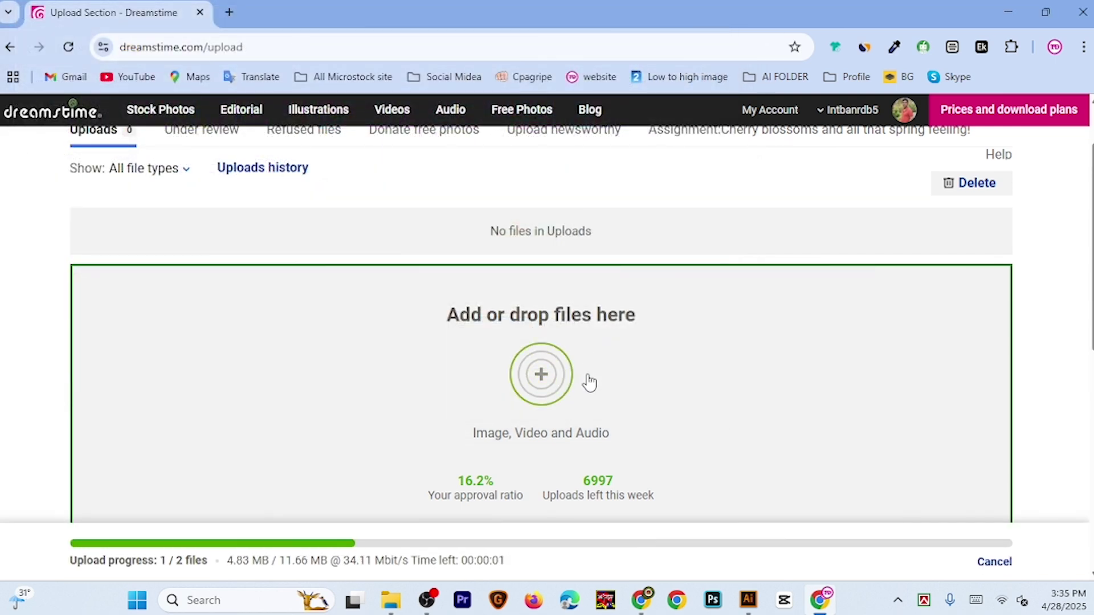
Check the Uploads page for the new images and look over the upload area and accepted content types
scroll(589, 392, "down", 1)
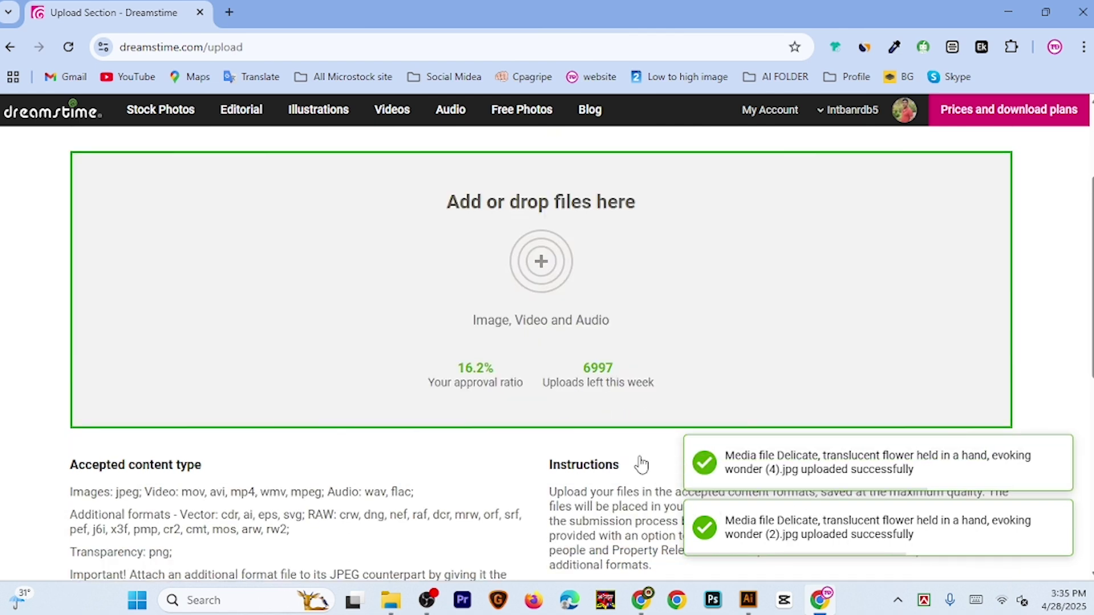
scroll(639, 462, "up", 3)
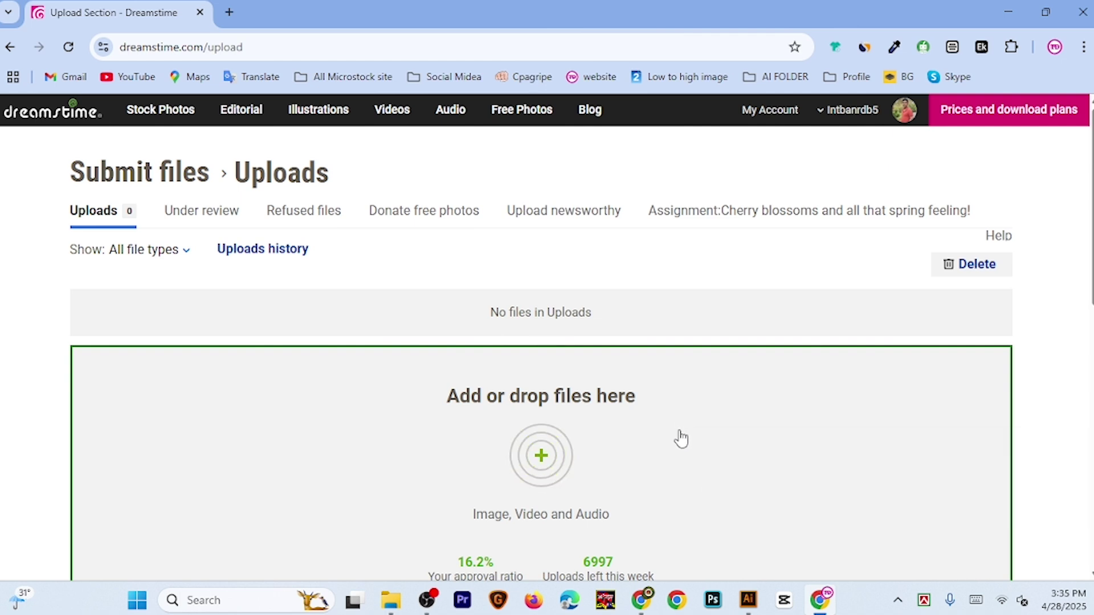
scroll(678, 439, "down", 1)
scroll(723, 397, "up", 1)
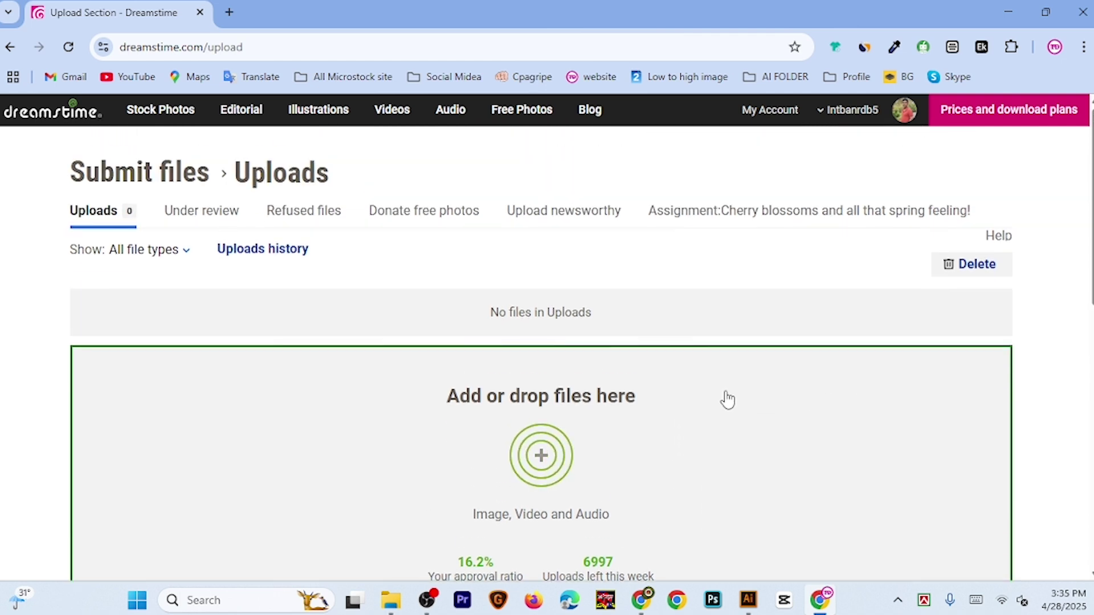
scroll(742, 414, "down", 1)
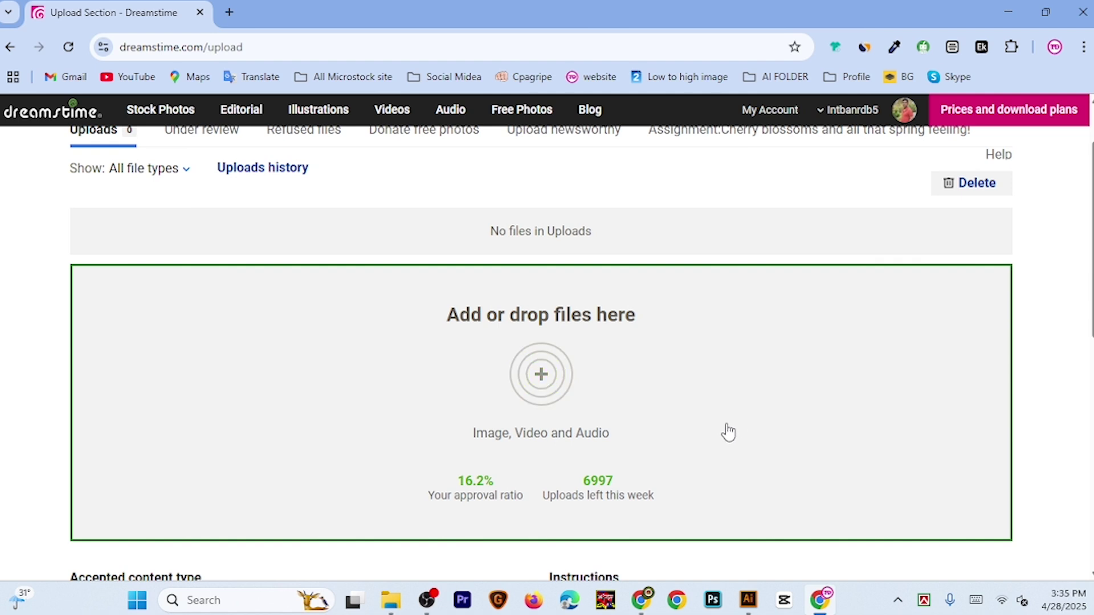
scroll(735, 426, "down", 1)
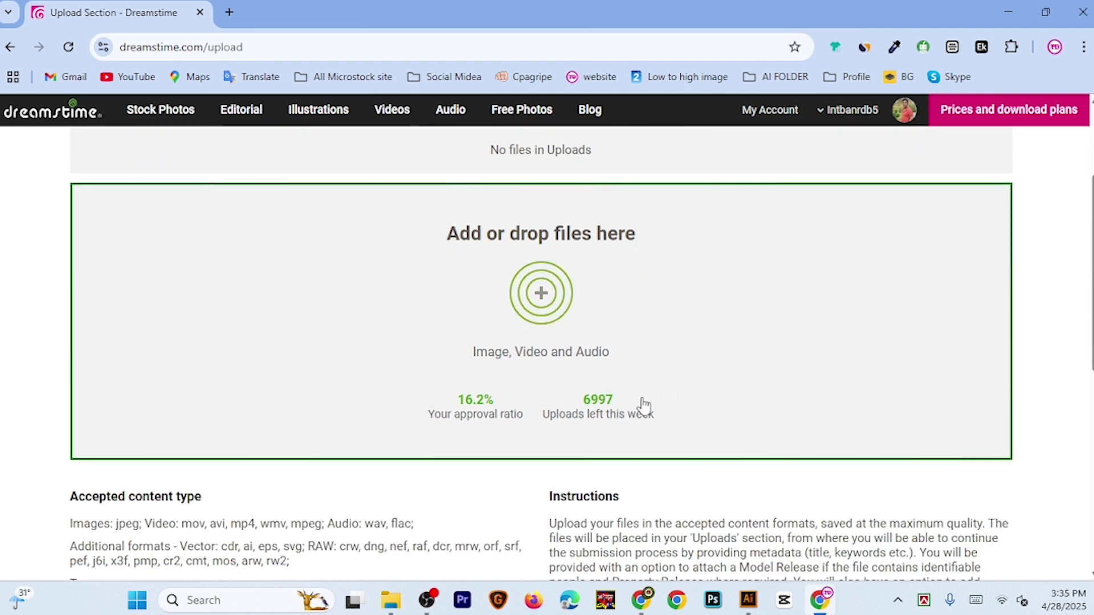
scroll(672, 411, "up", 1)
scroll(698, 409, "up", 1)
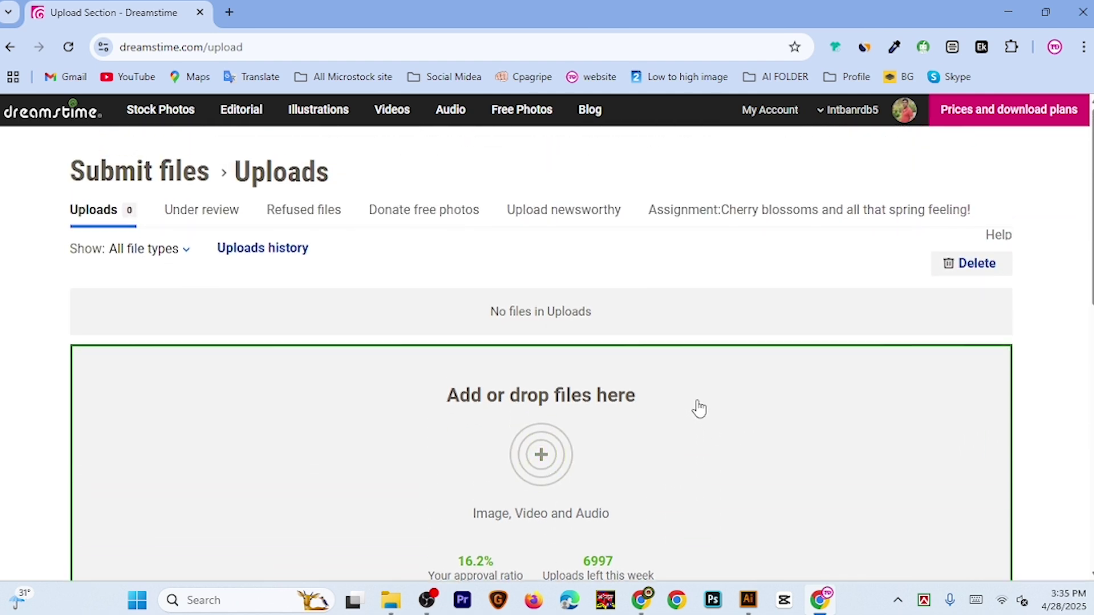
scroll(634, 410, "down", 1)
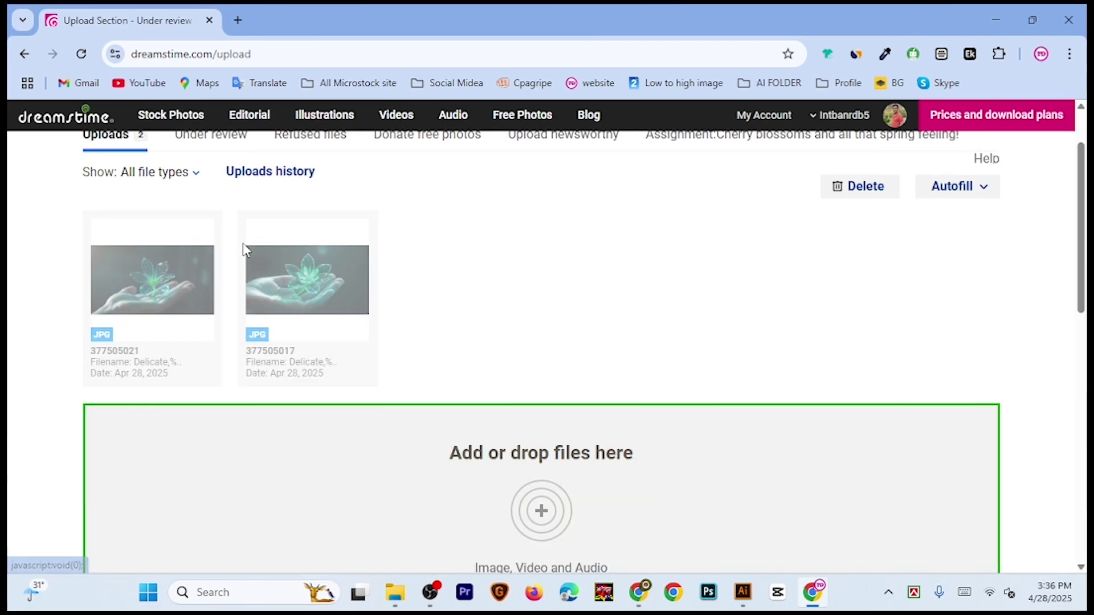
Open the first uploaded flower image for editing and review its title, description, categories, keywords and license options
mouse_move(347, 283)
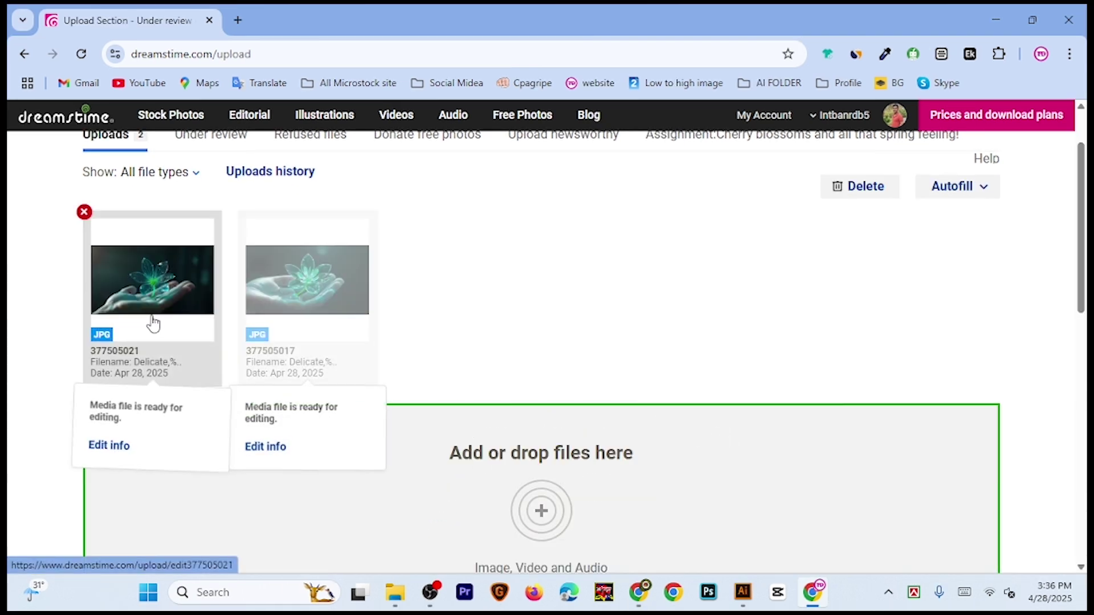
mouse_move(154, 353)
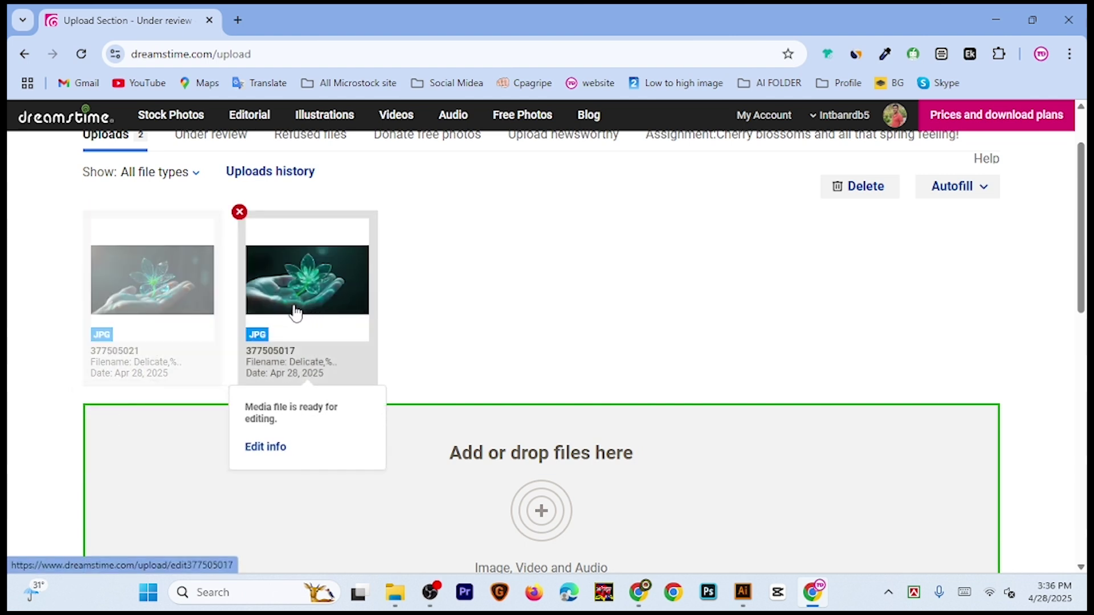
mouse_move(177, 310)
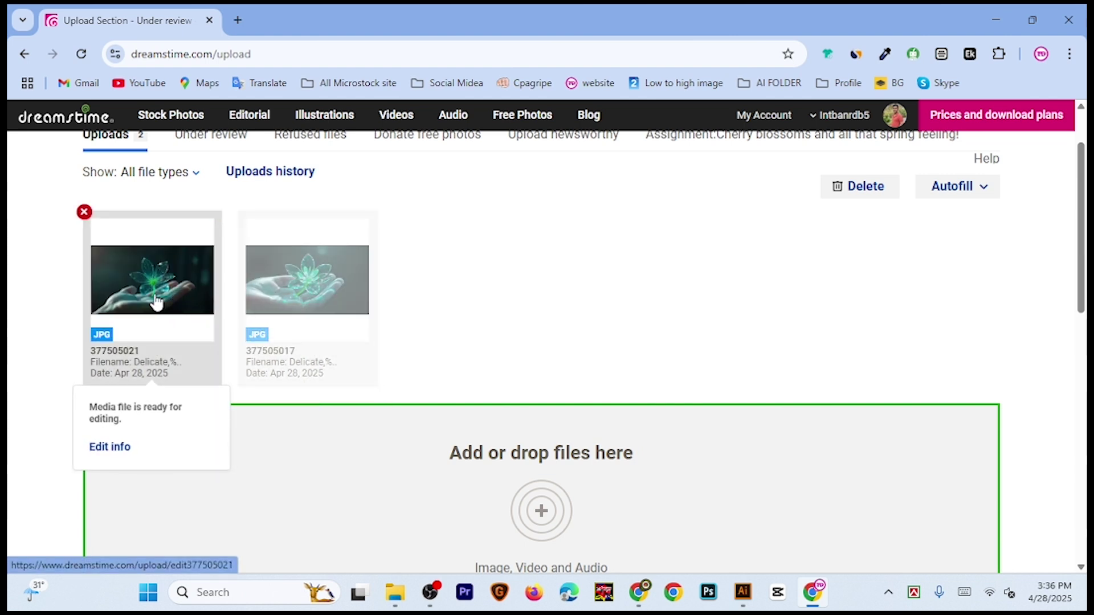
left_click(155, 300)
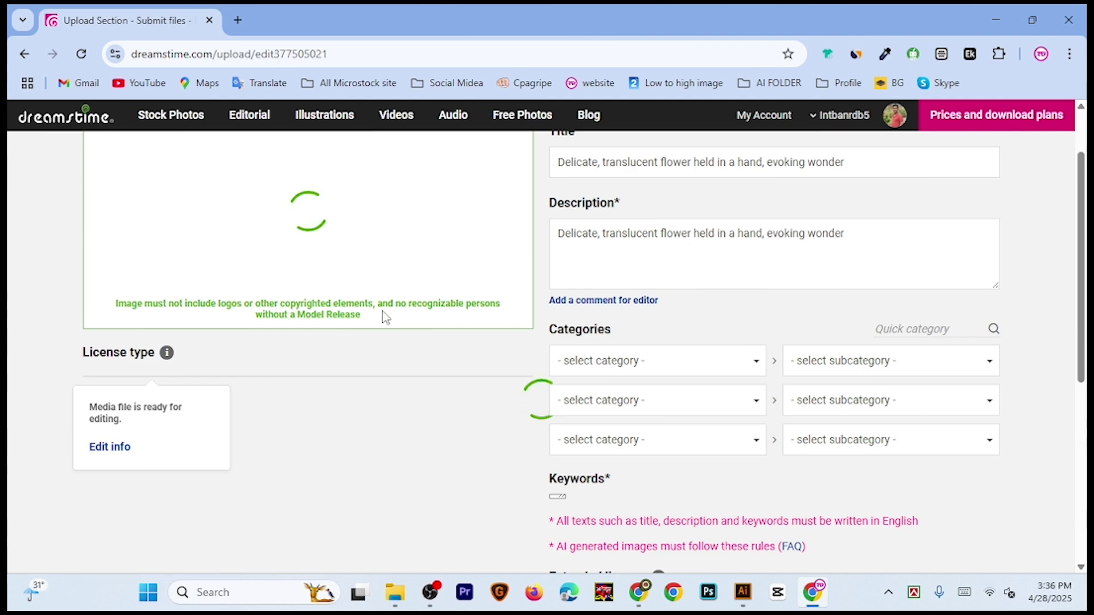
scroll(677, 359, "up", 2)
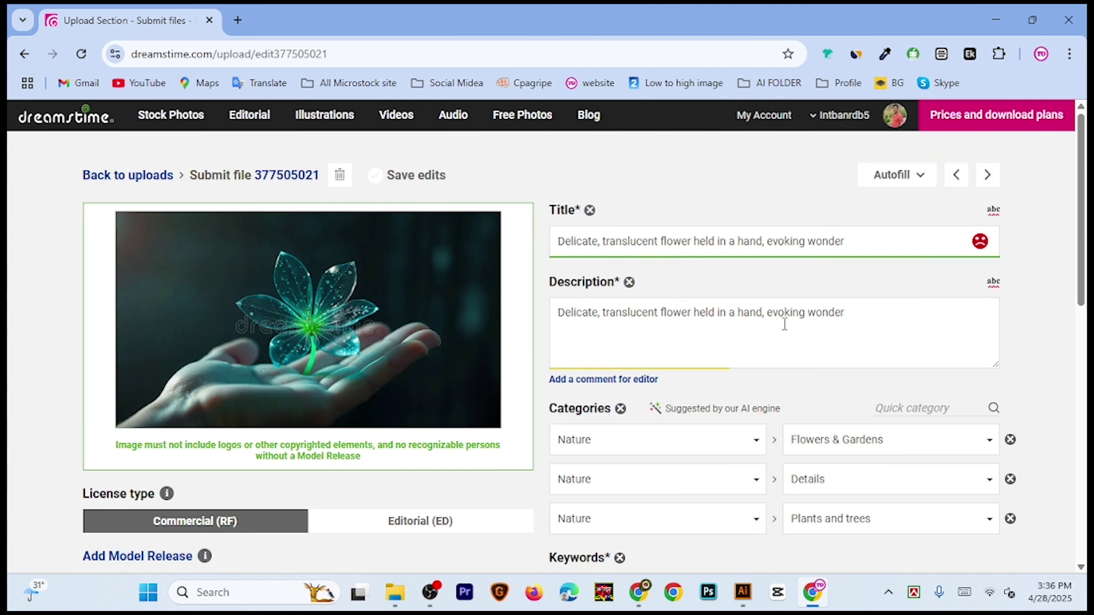
scroll(740, 349, "down", 4)
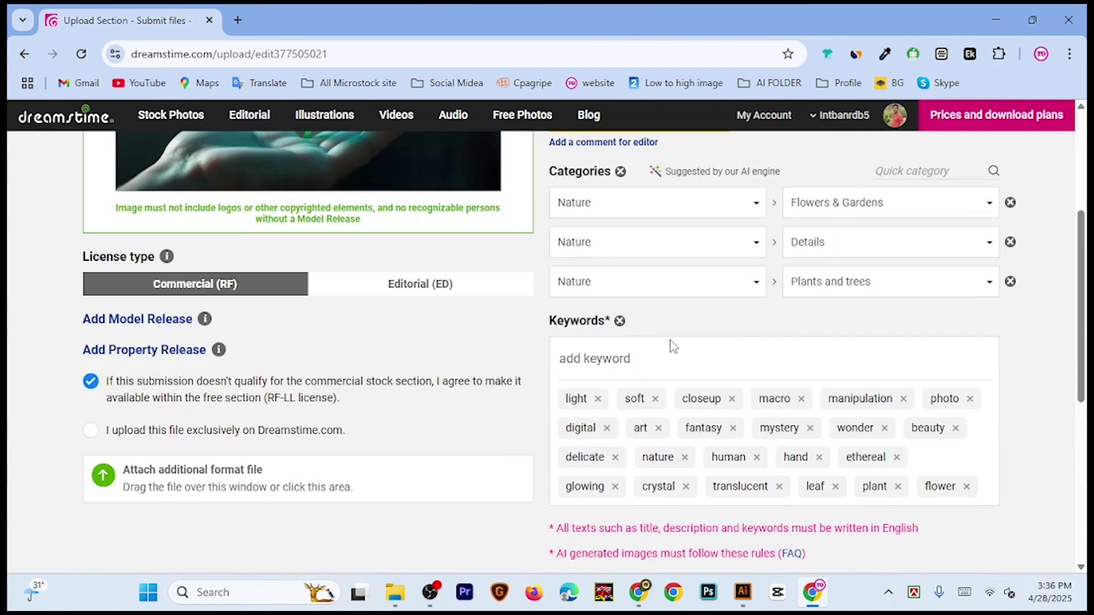
scroll(672, 344, "up", 1)
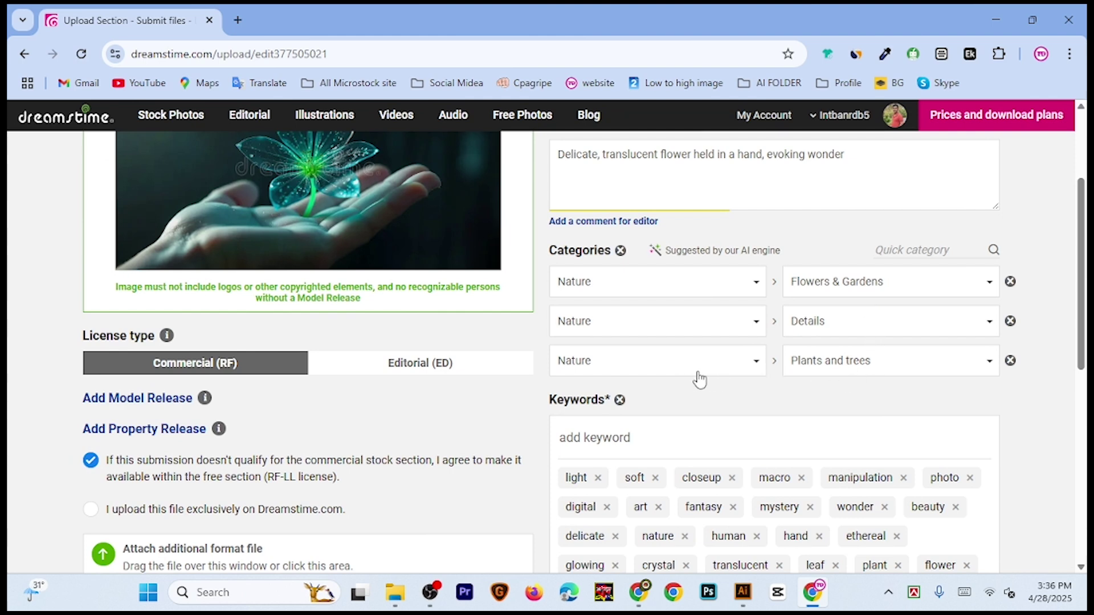
scroll(701, 378, "down", 1)
scroll(754, 428, "down", 1)
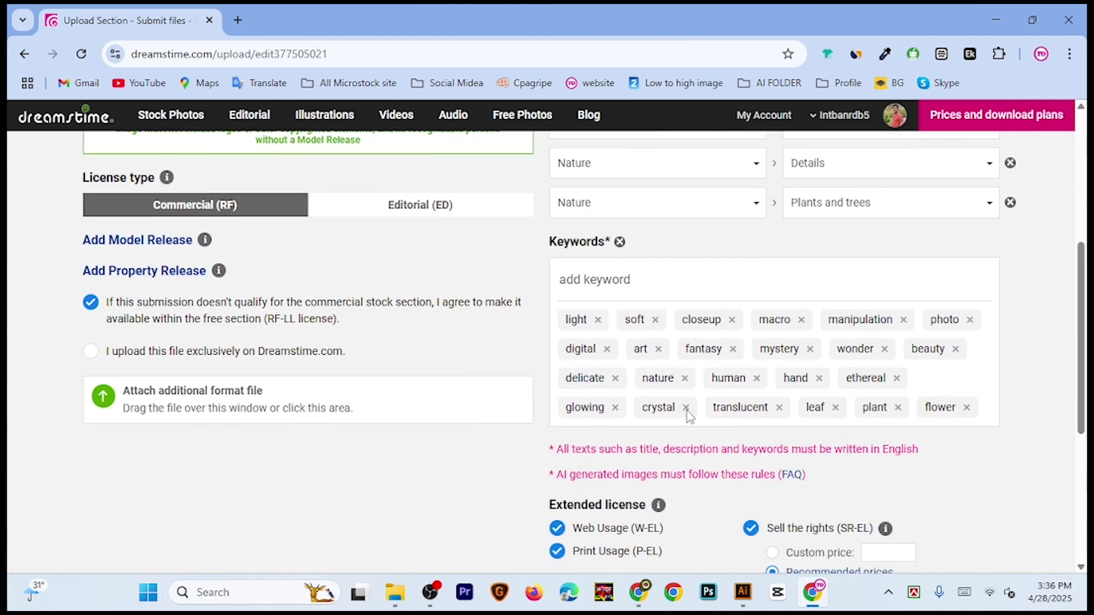
scroll(701, 429, "up", 4)
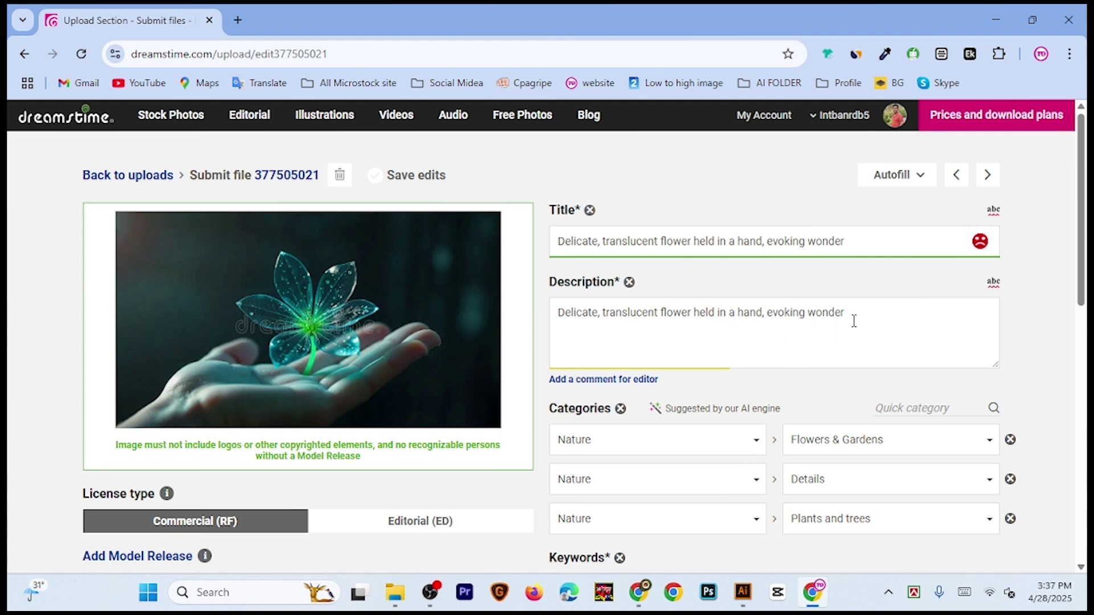
Switch to the TagPik browser window, copy the generated description of the flower image, and return to the Dreamstime submission form
left_click(639, 593)
left_click(805, 421)
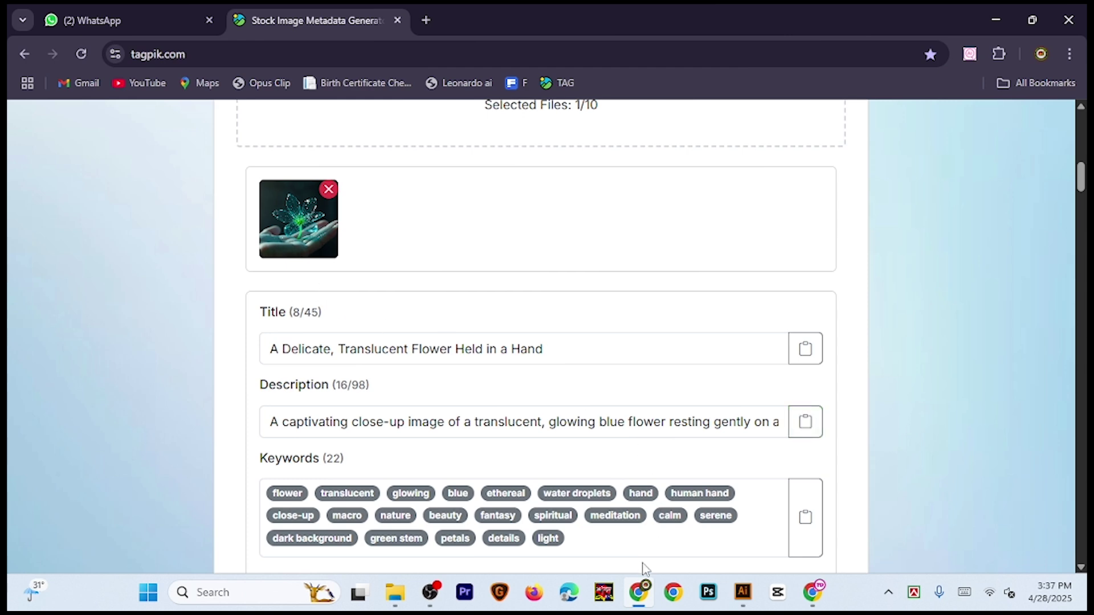
left_click(815, 592)
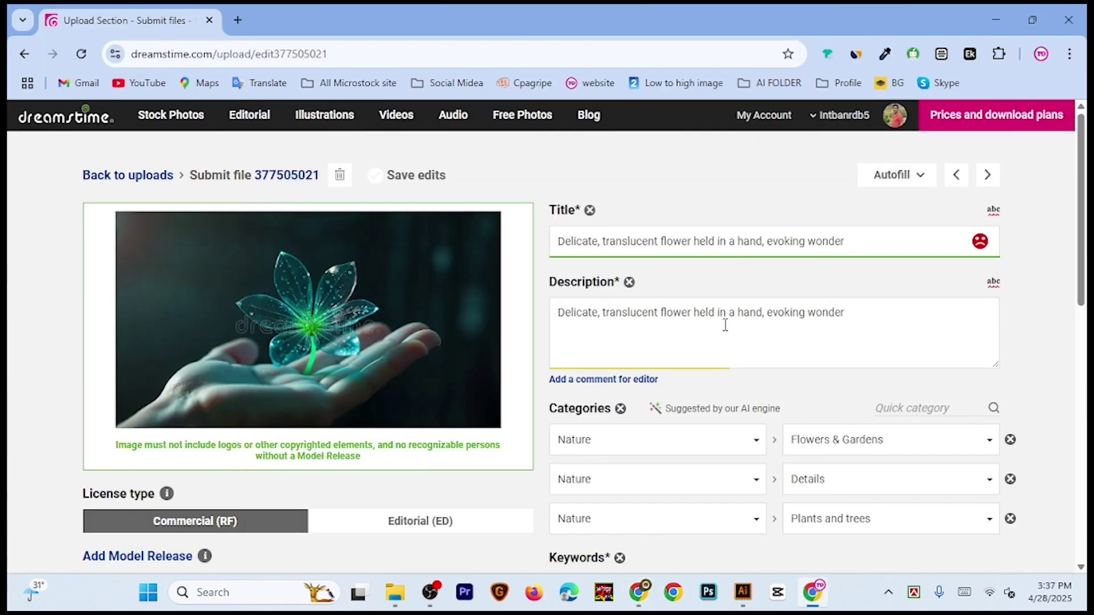
Replace the image description with the copied TagPik text and append "Creative Ai." at its end
left_click_drag(871, 318, 537, 325)
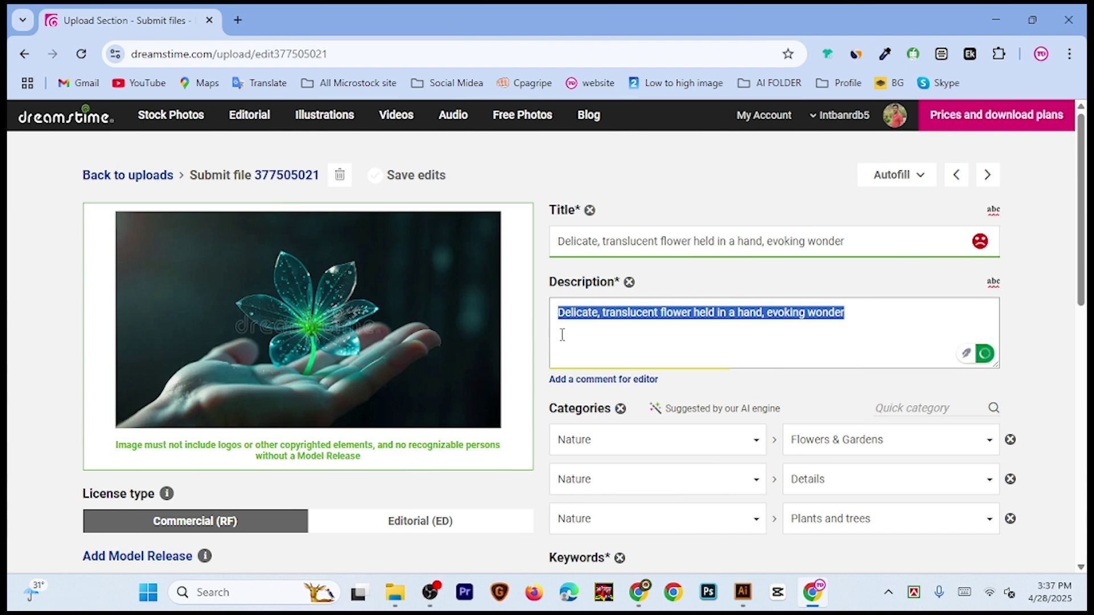
key("ctrl+v")
key("BackSpace")
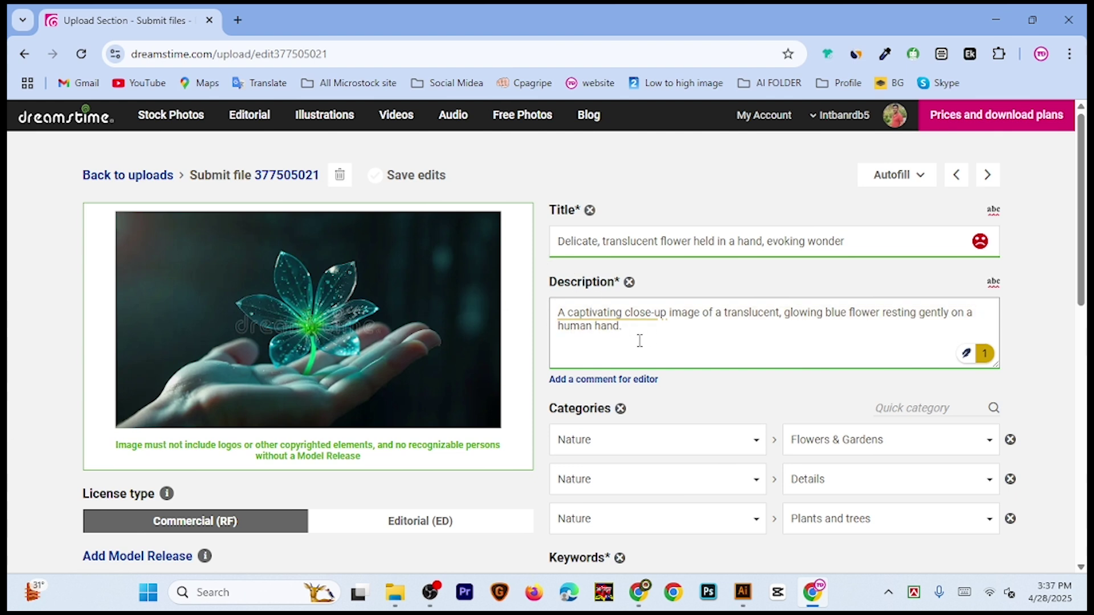
type("Creative Ai.")
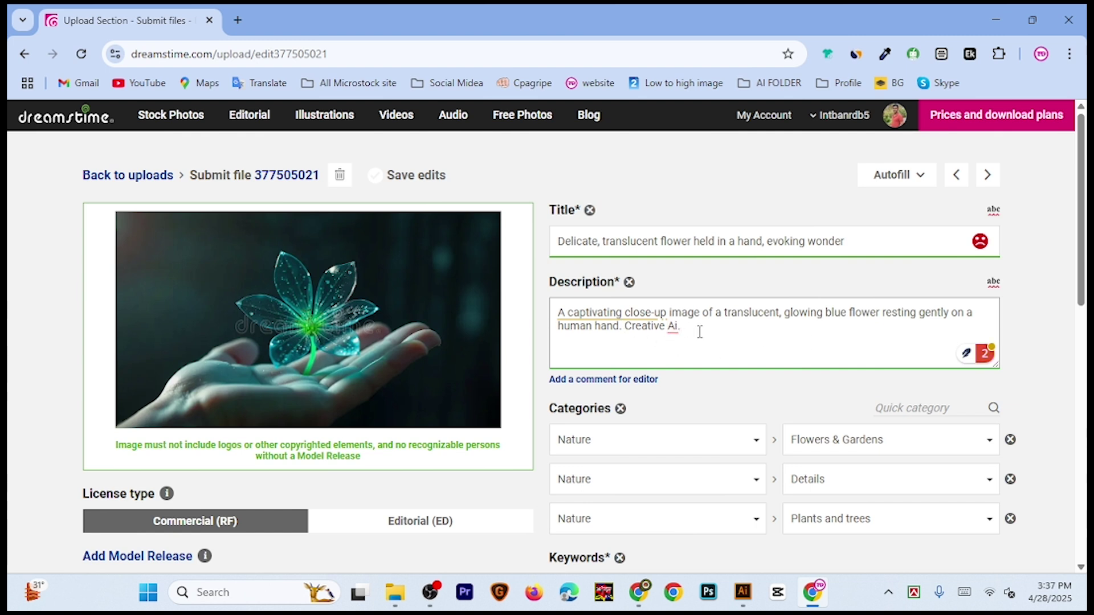
Change the flower image's first category to Illustrations & Clipart with the subcategory Generative AI
key("ctrl+a")
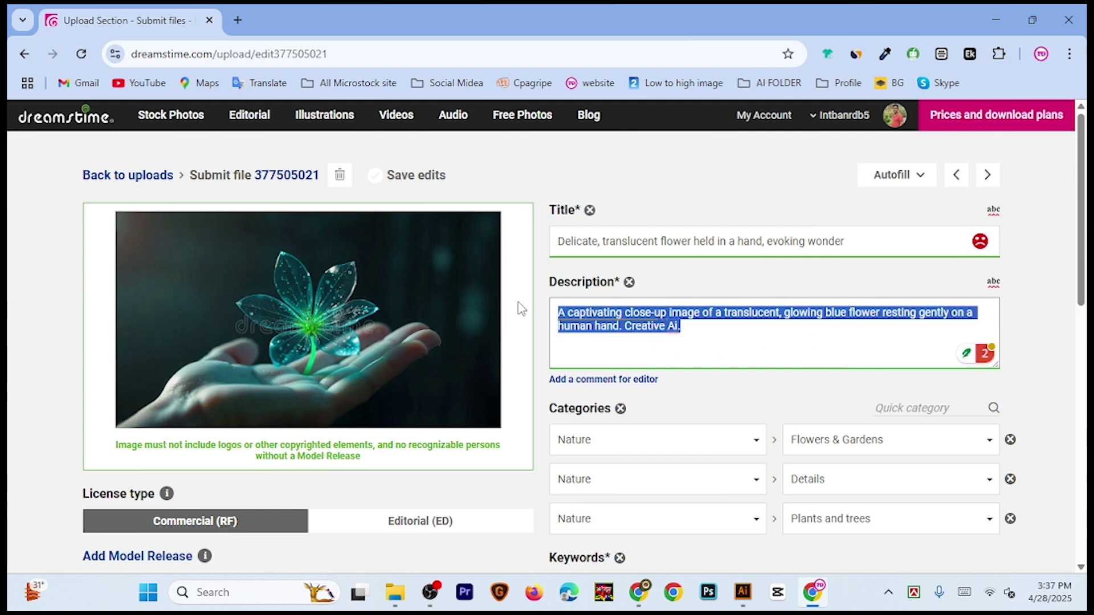
left_click(711, 338)
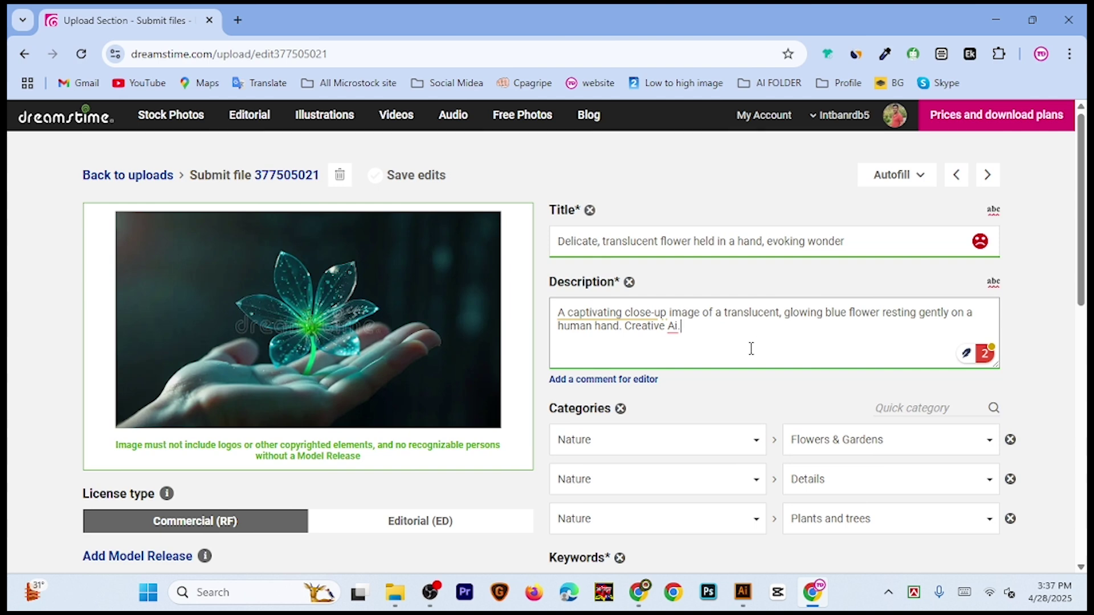
scroll(751, 349, "down", 1)
scroll(718, 333, "down", 1)
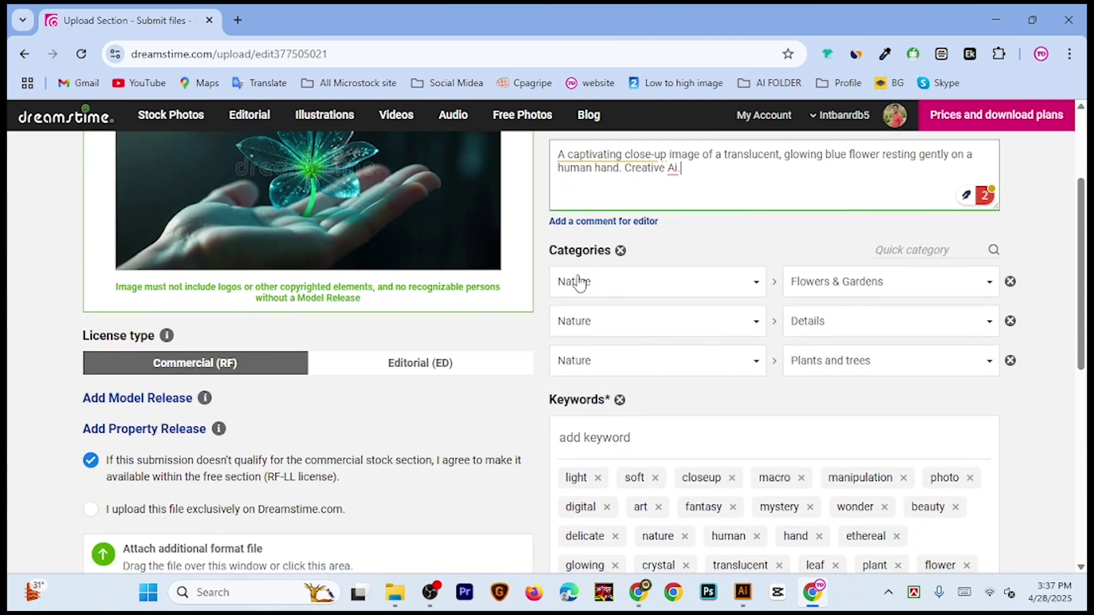
left_click(751, 288)
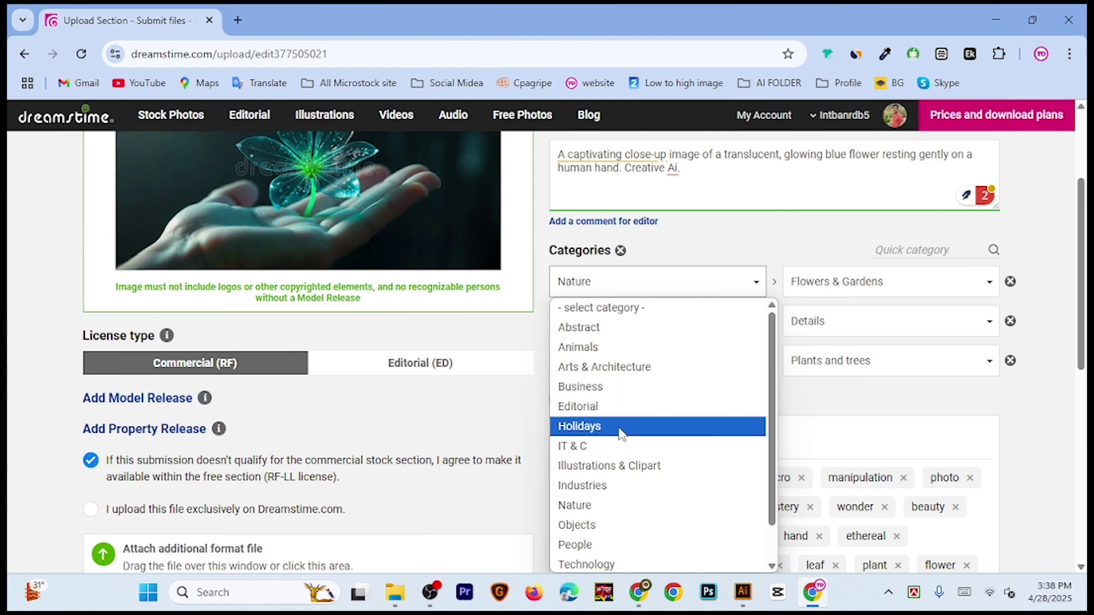
scroll(639, 479, "down", 1)
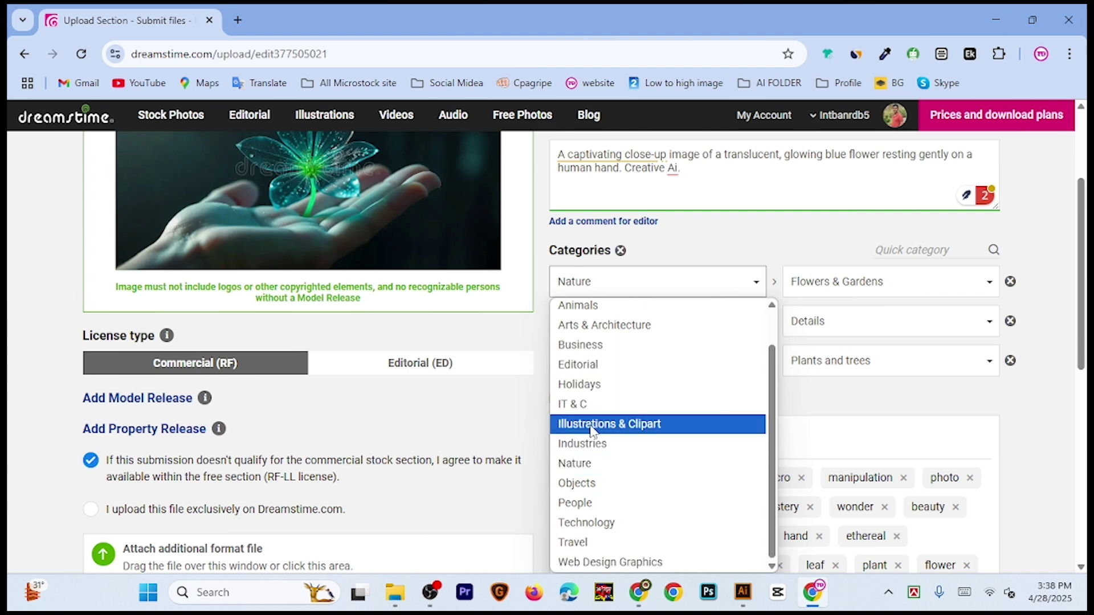
left_click(641, 433)
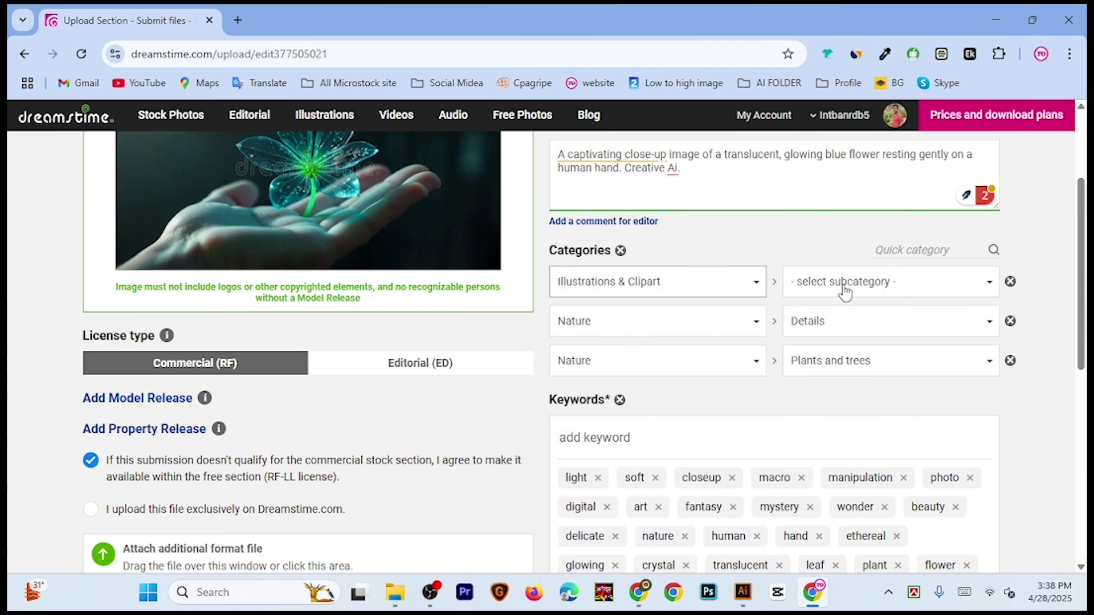
left_click(926, 293)
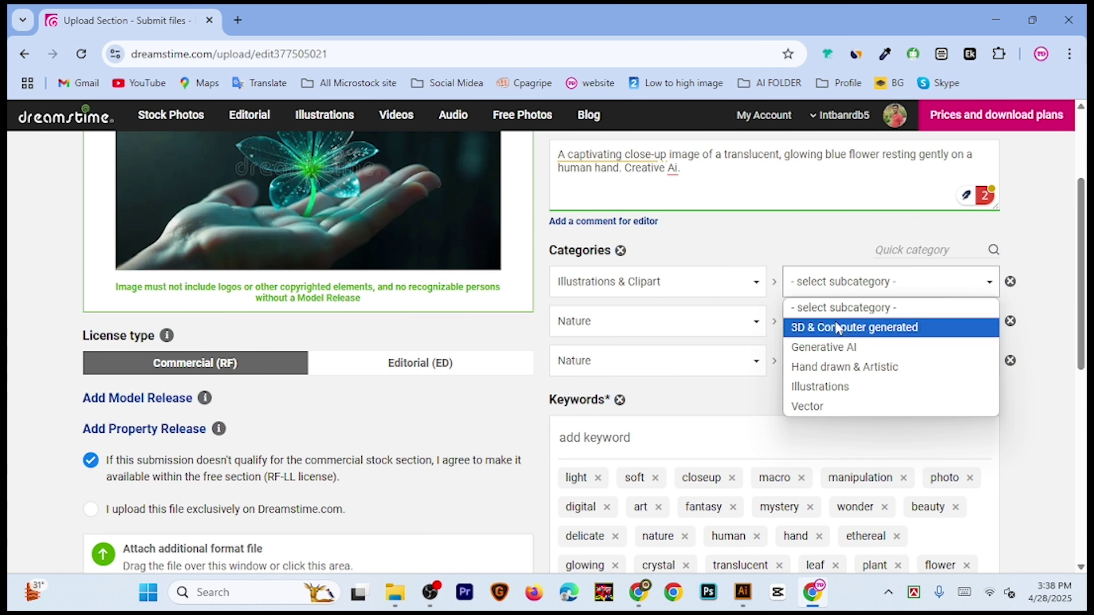
left_click(855, 353)
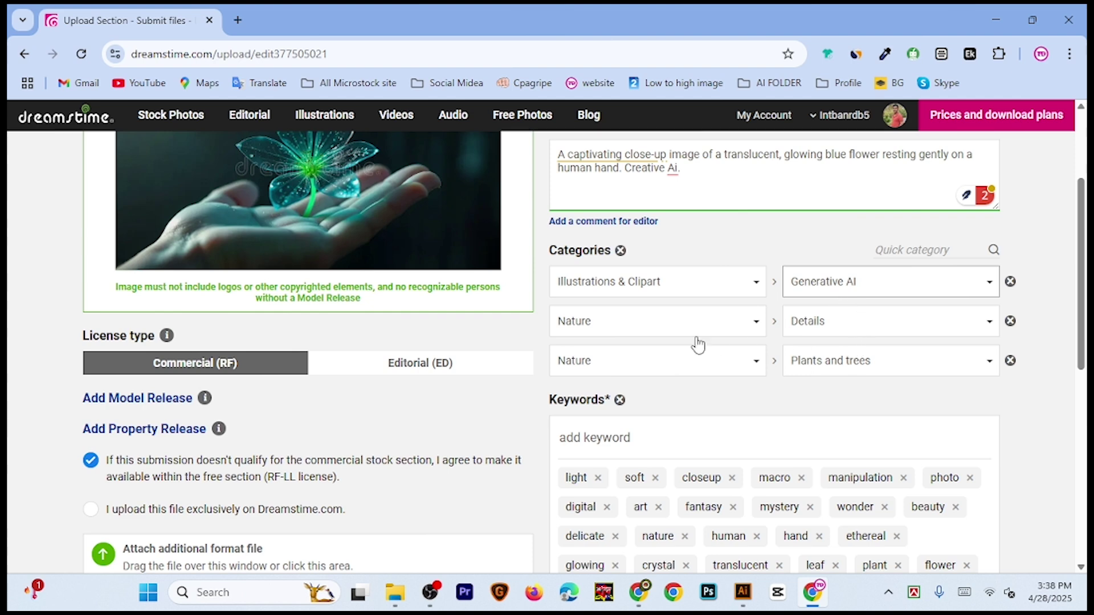
Copy the generated keywords from the TagPik browser window and add them to the flower image's keywords on Dreamstime
scroll(758, 410, "down", 3)
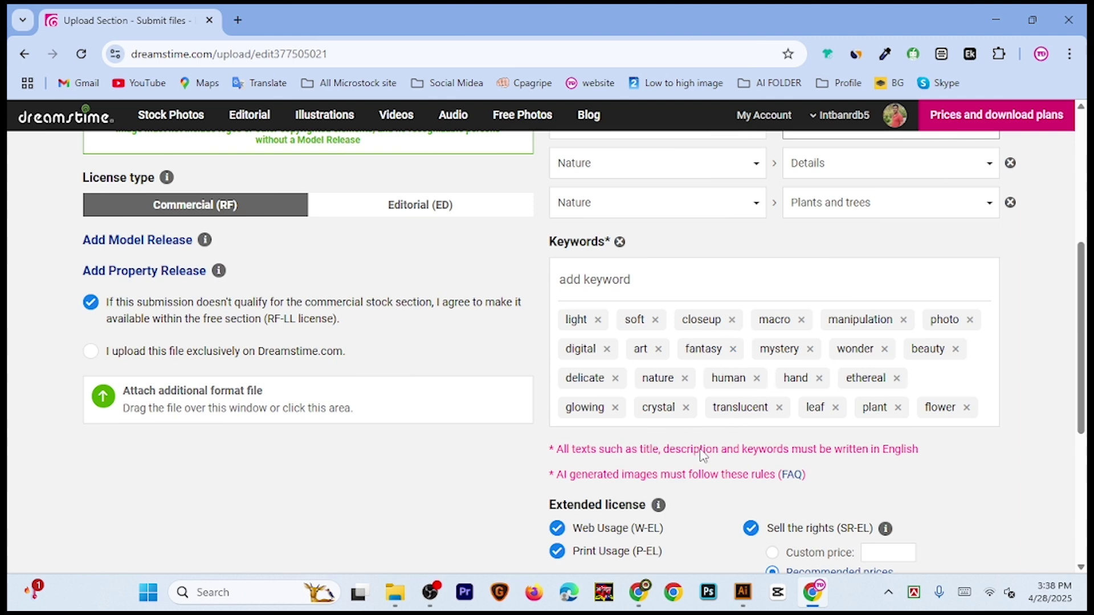
left_click(645, 587)
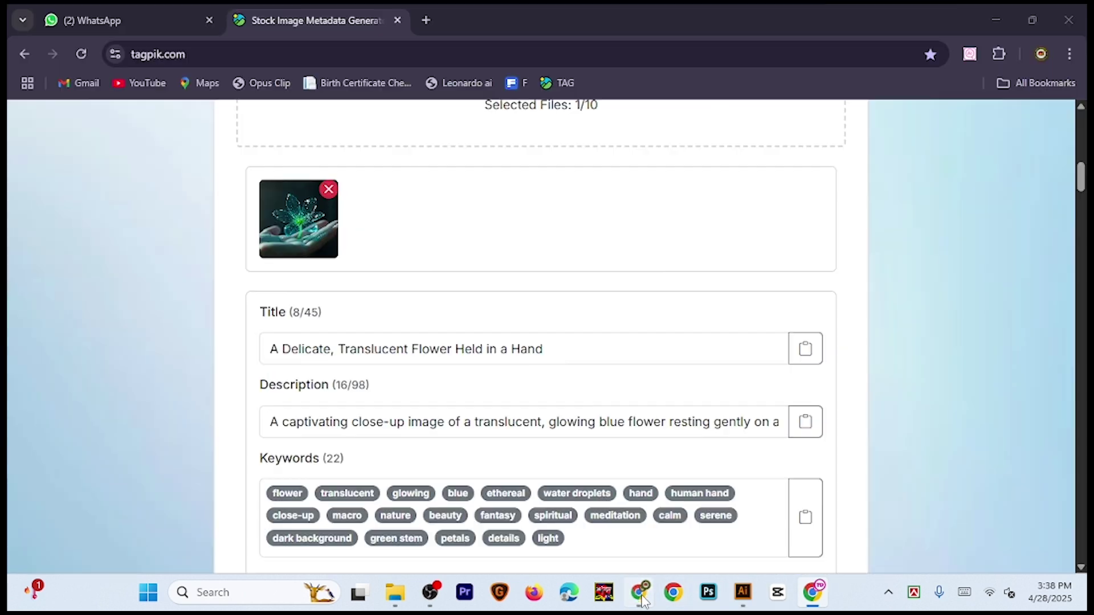
left_click(805, 518)
left_click(813, 592)
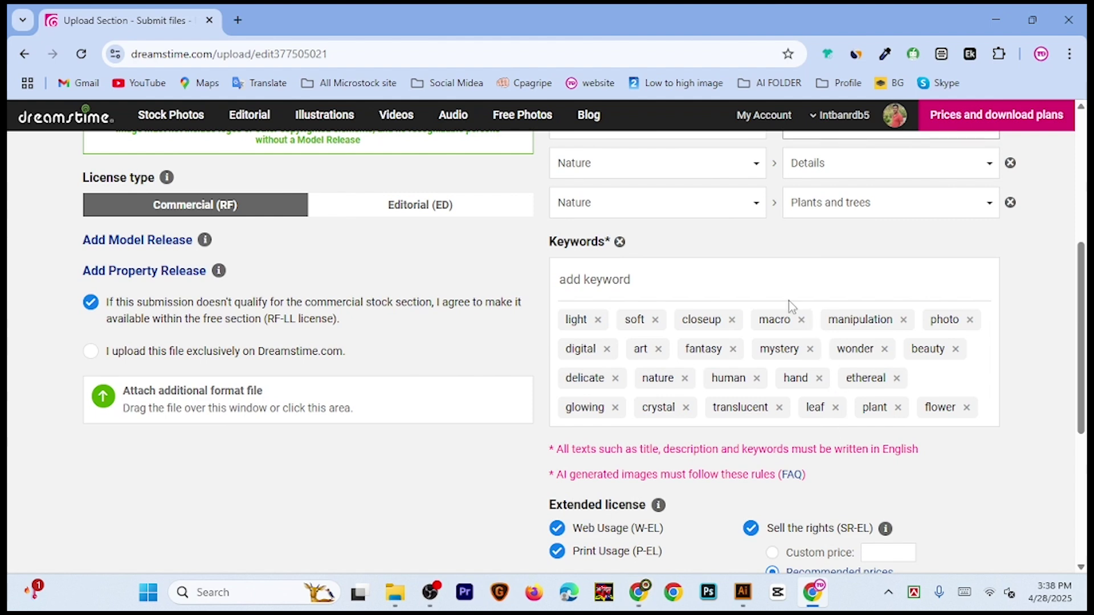
left_click(745, 281)
key("ctrl+v")
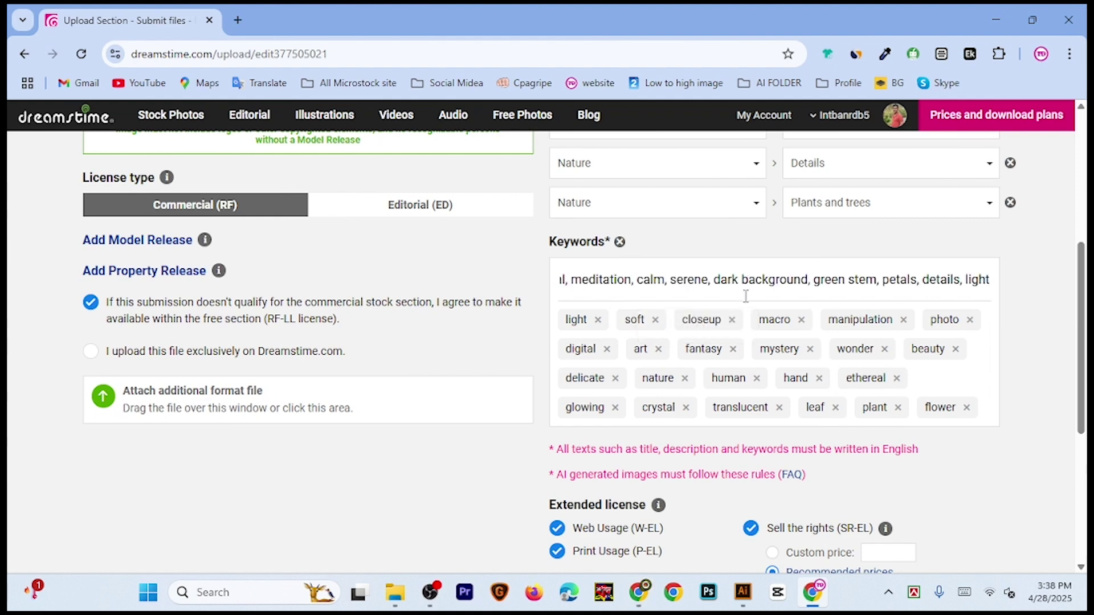
key("Return")
Remove the last three keywords, flower, leaf and plant, from the end of the keyword list
scroll(775, 418, "down", 3)
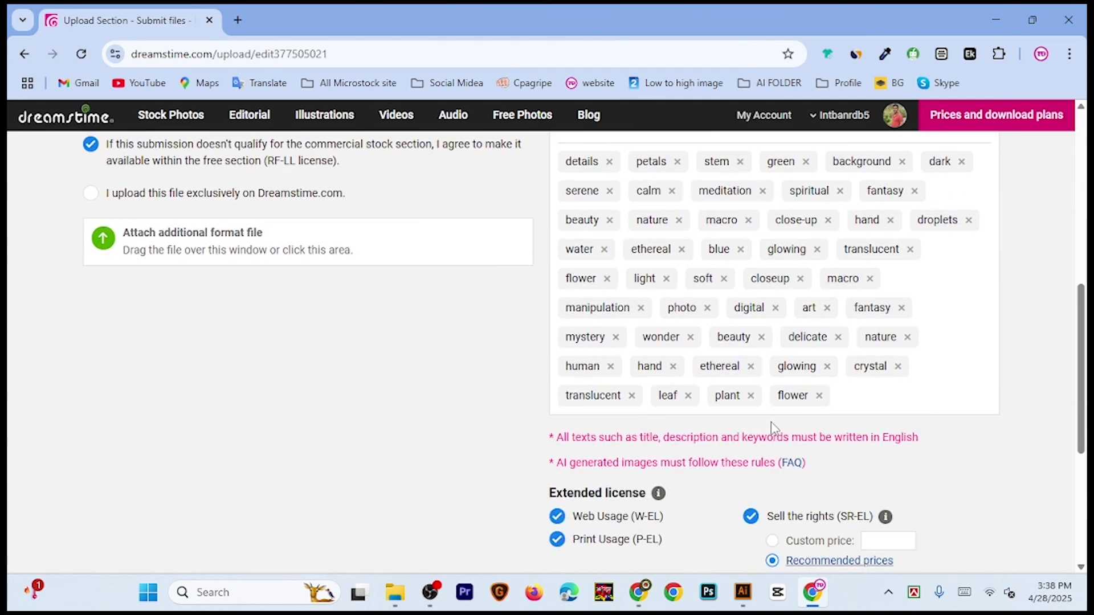
scroll(772, 427, "up", 3)
scroll(781, 390, "down", 1)
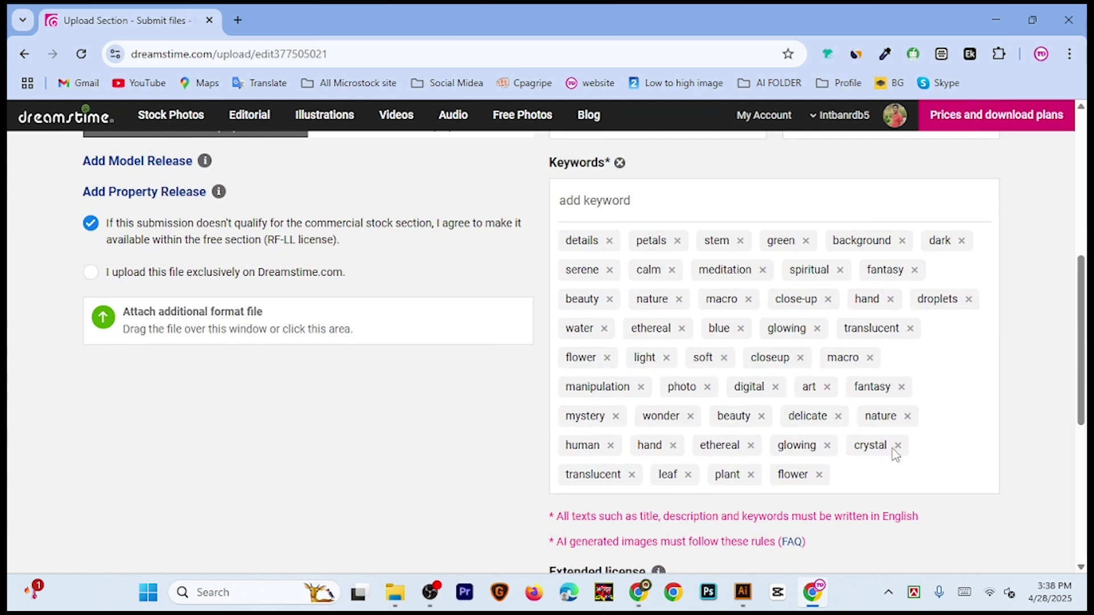
left_click(819, 474)
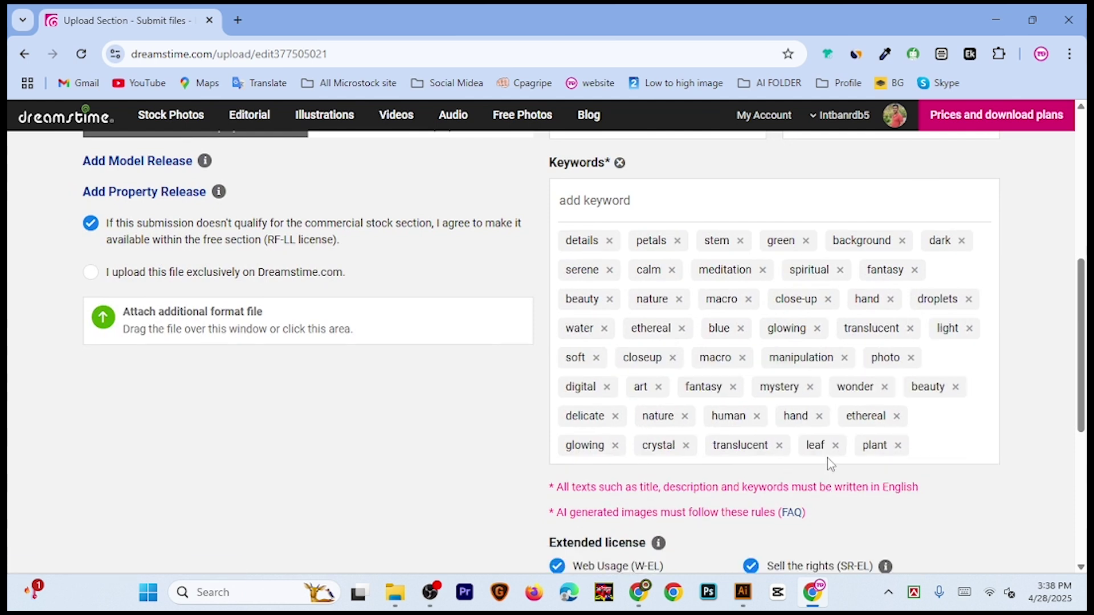
left_click(836, 445)
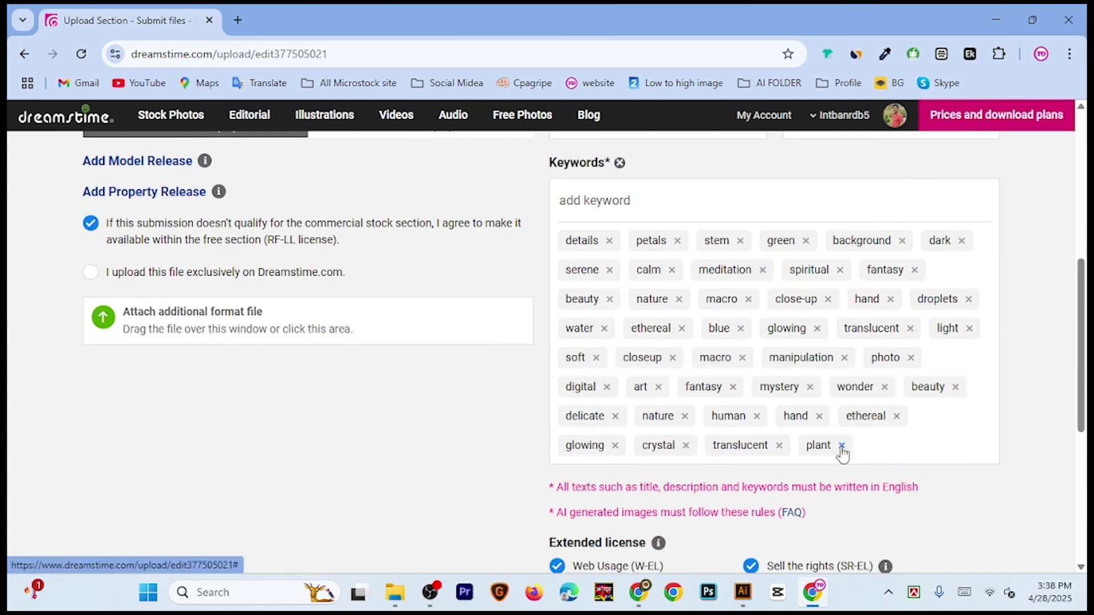
left_click(842, 446)
Review the flower image's title, description, categories, license type, free-section and exclusivity options, and keywords
scroll(741, 353, "up", 4)
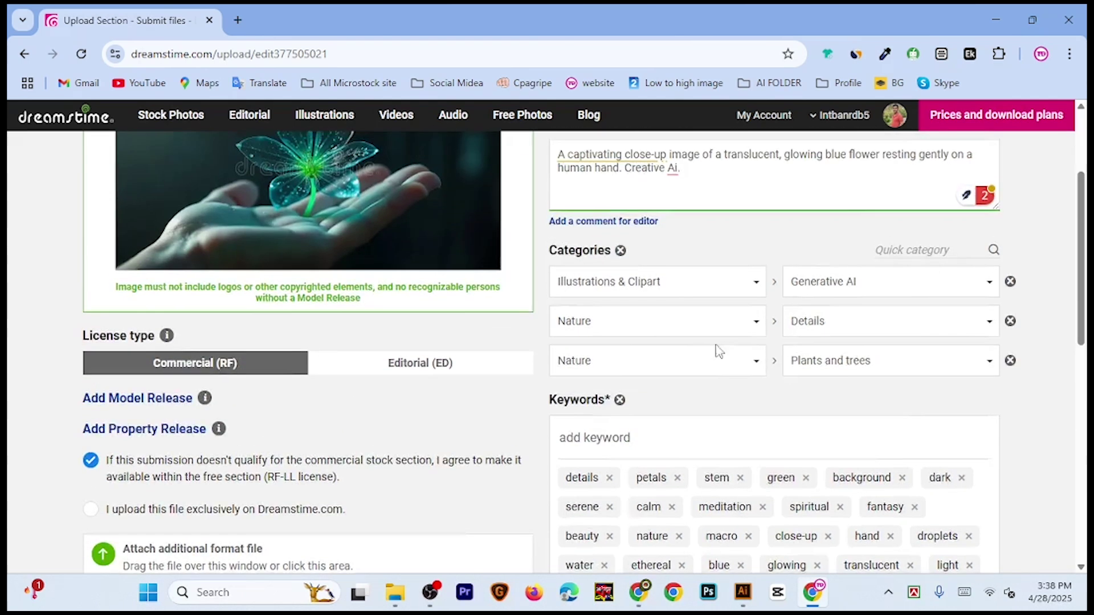
scroll(752, 399, "up", 3)
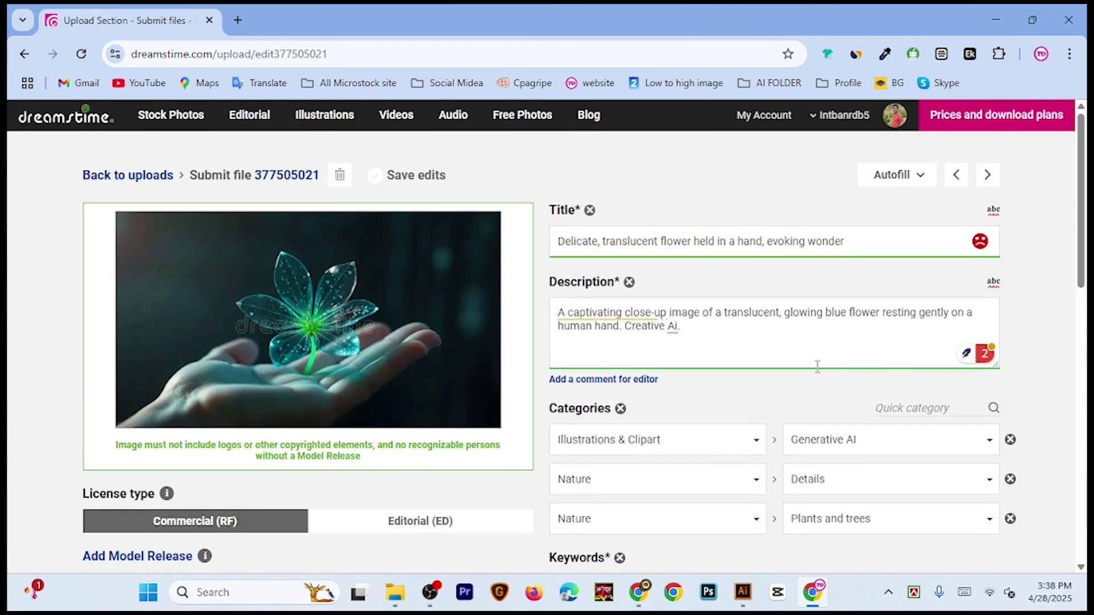
scroll(724, 407, "down", 7)
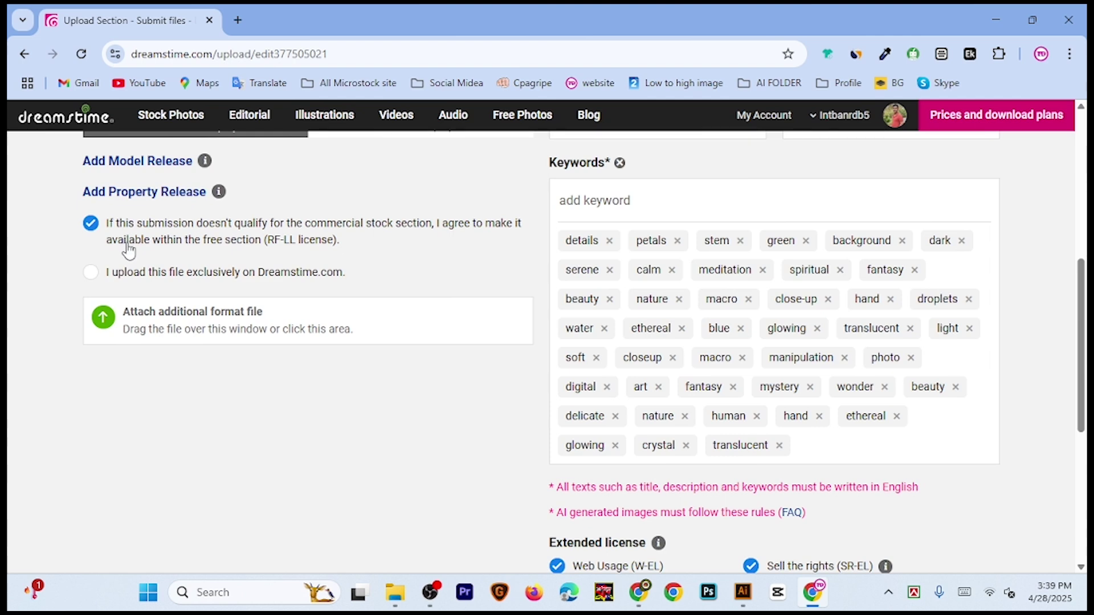
scroll(129, 251, "up", 1)
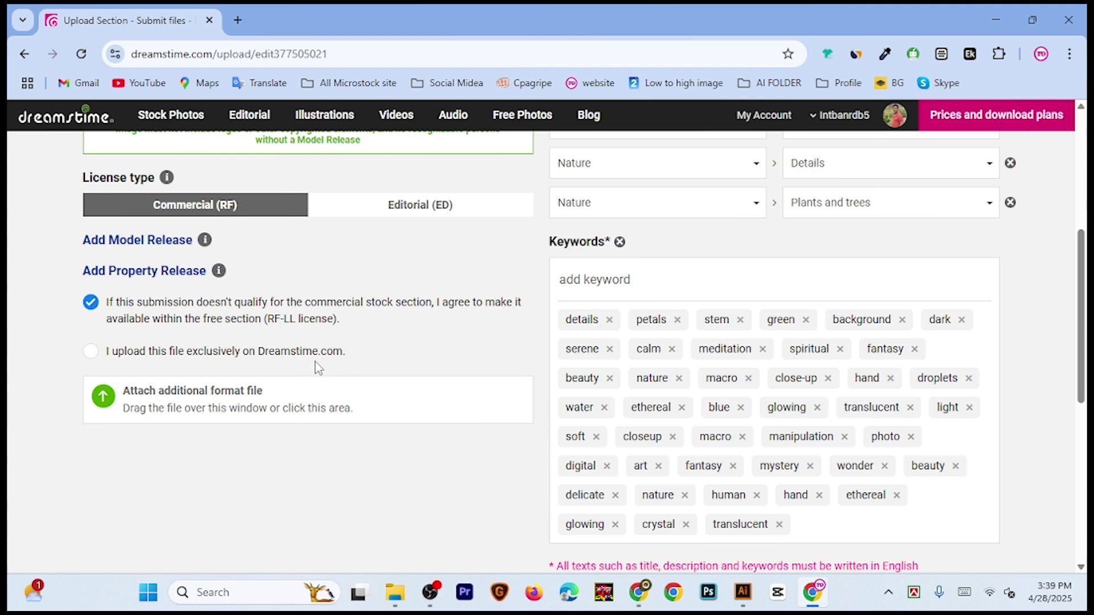
scroll(284, 369, "down", 1)
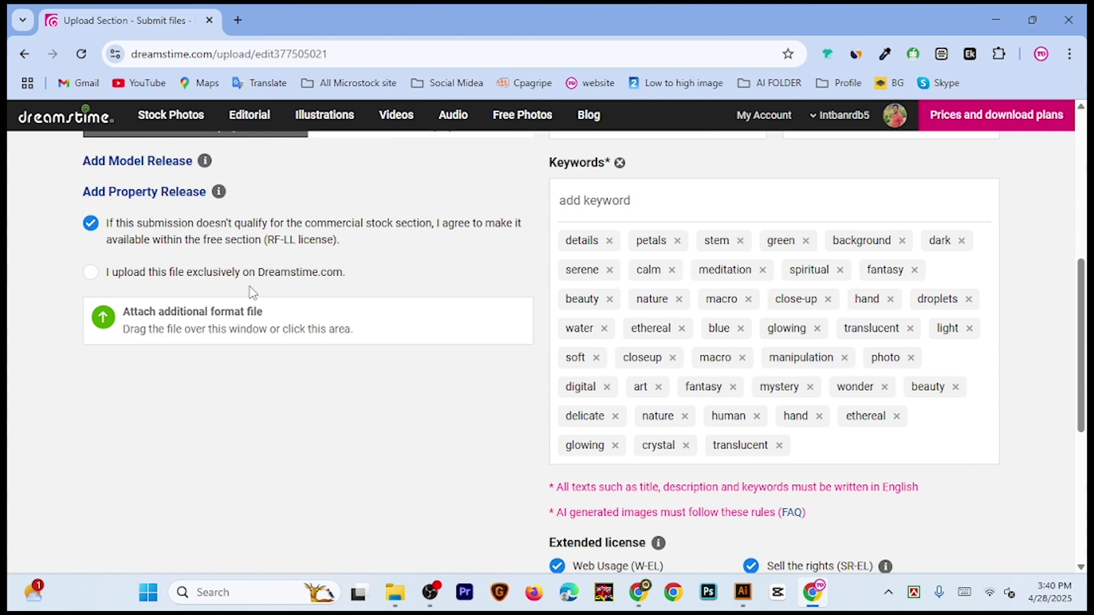
scroll(252, 290, "up", 1)
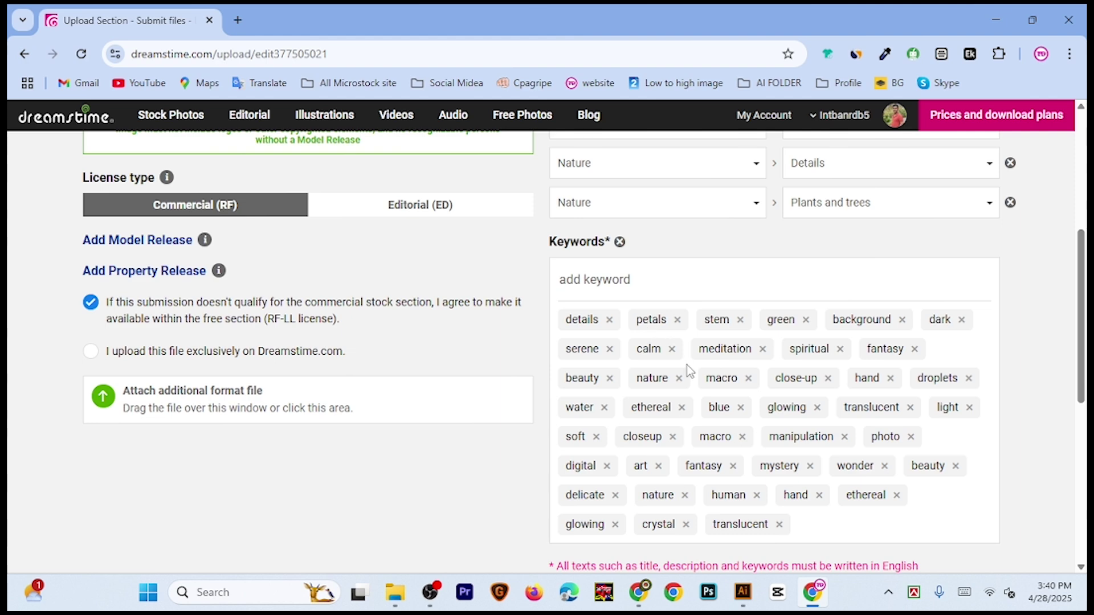
scroll(665, 300, "up", 5)
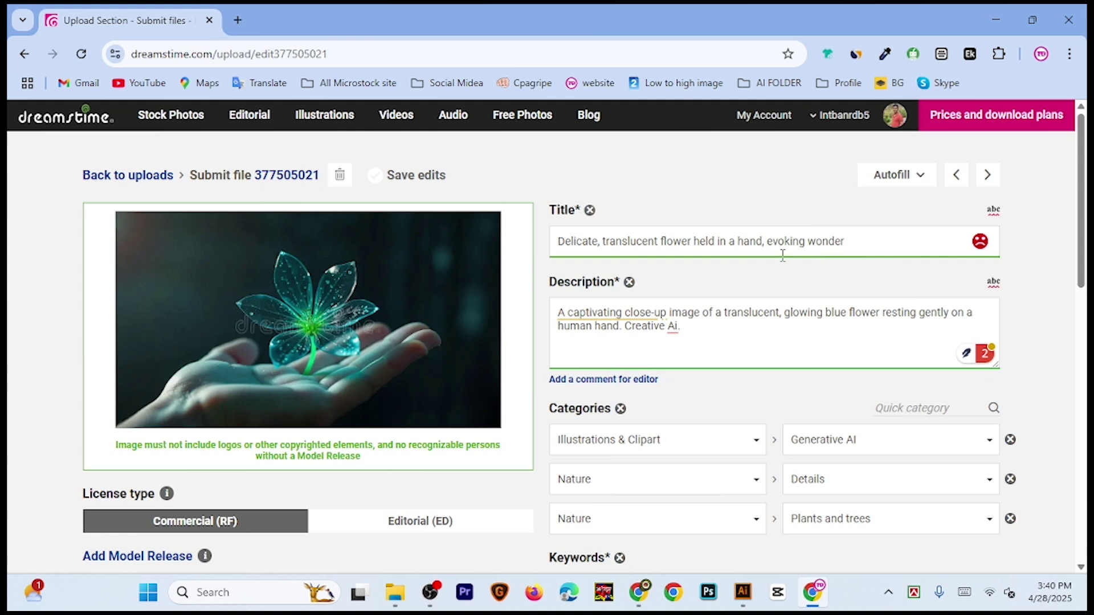
scroll(699, 294, "down", 1)
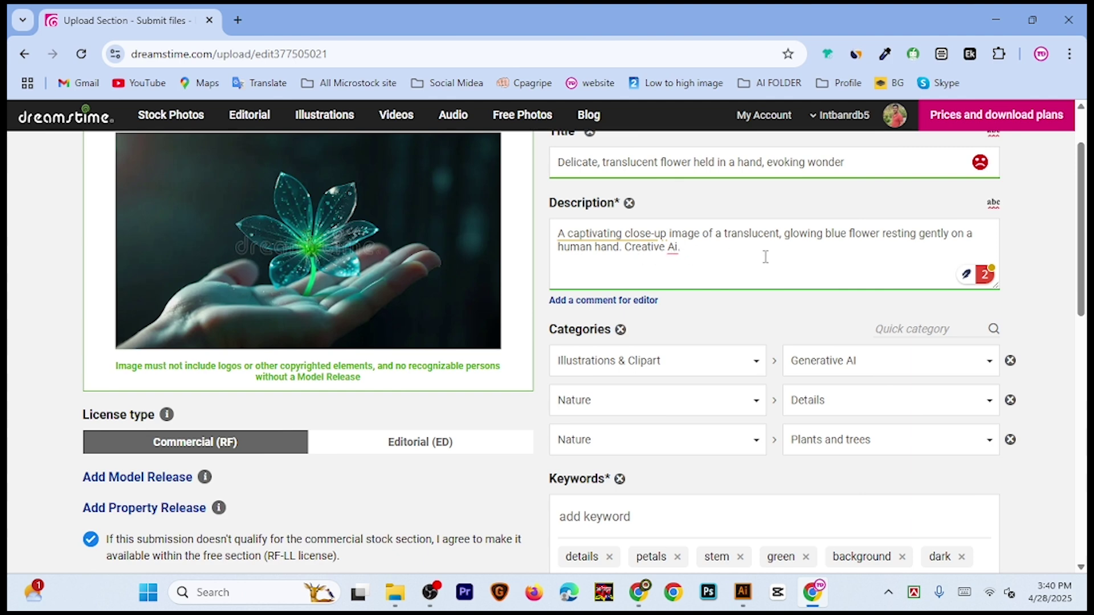
scroll(765, 257, "down", 1)
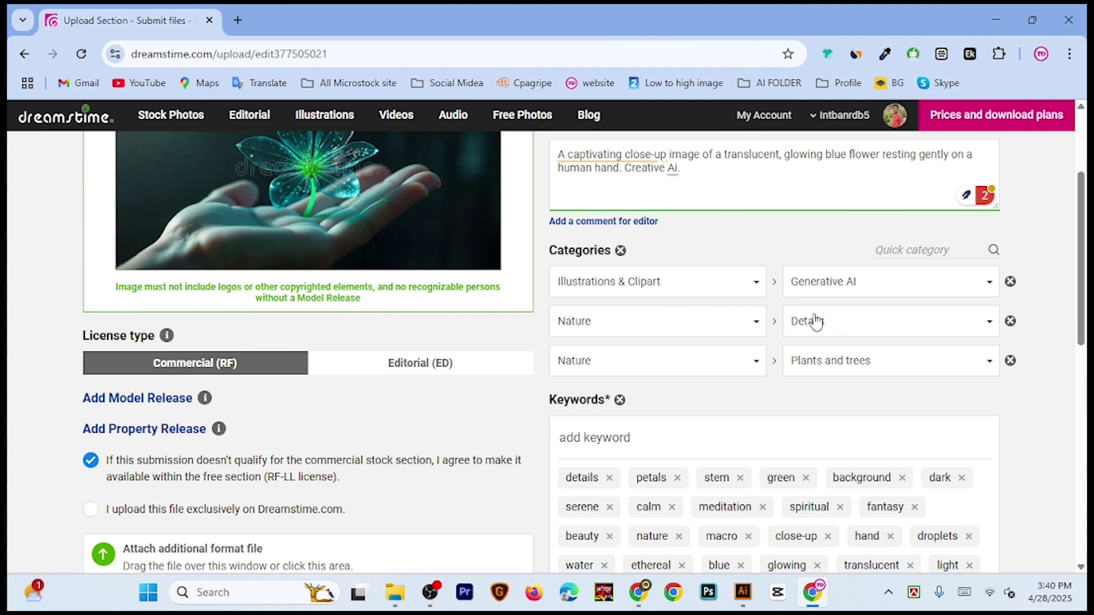
scroll(644, 376, "down", 3)
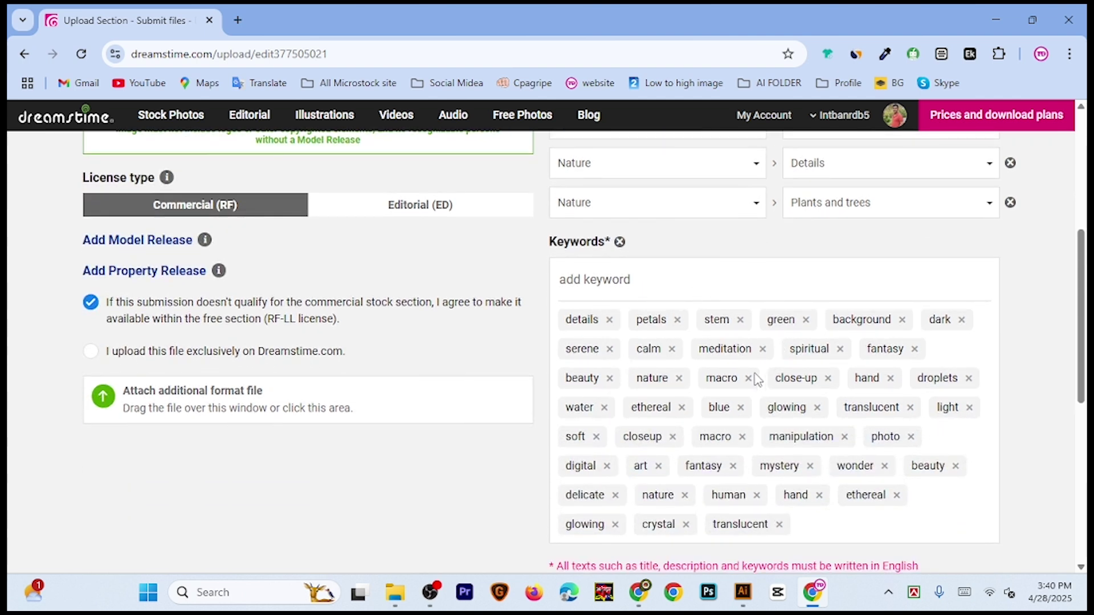
scroll(691, 413, "down", 2)
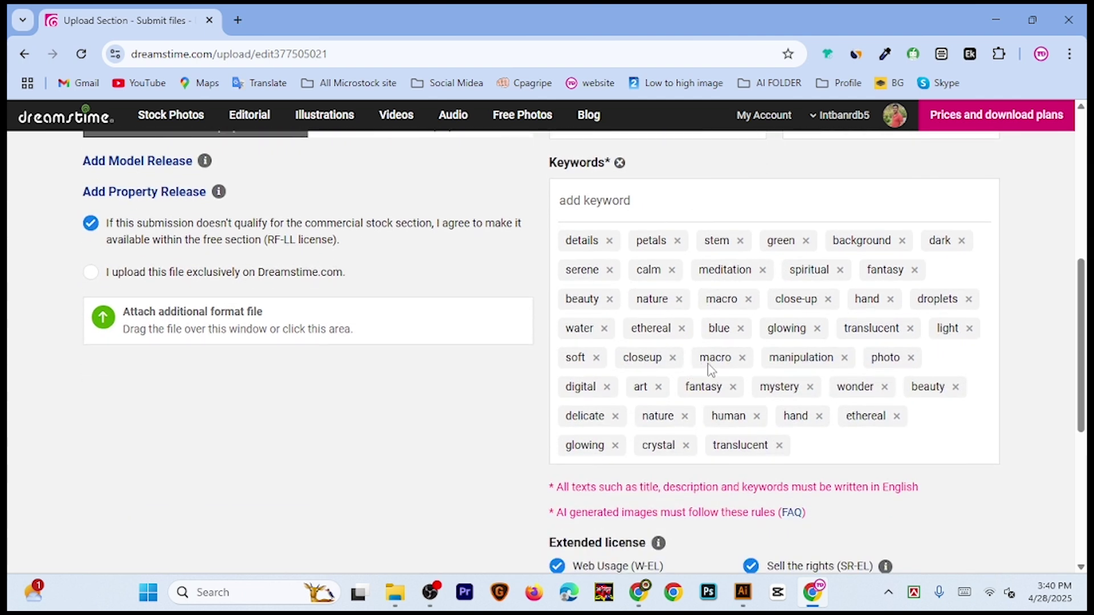
Submit the flower image as commercial, keeping the Web Usage, Print Usage and Sell the rights options with recommended prices
scroll(730, 393, "down", 3)
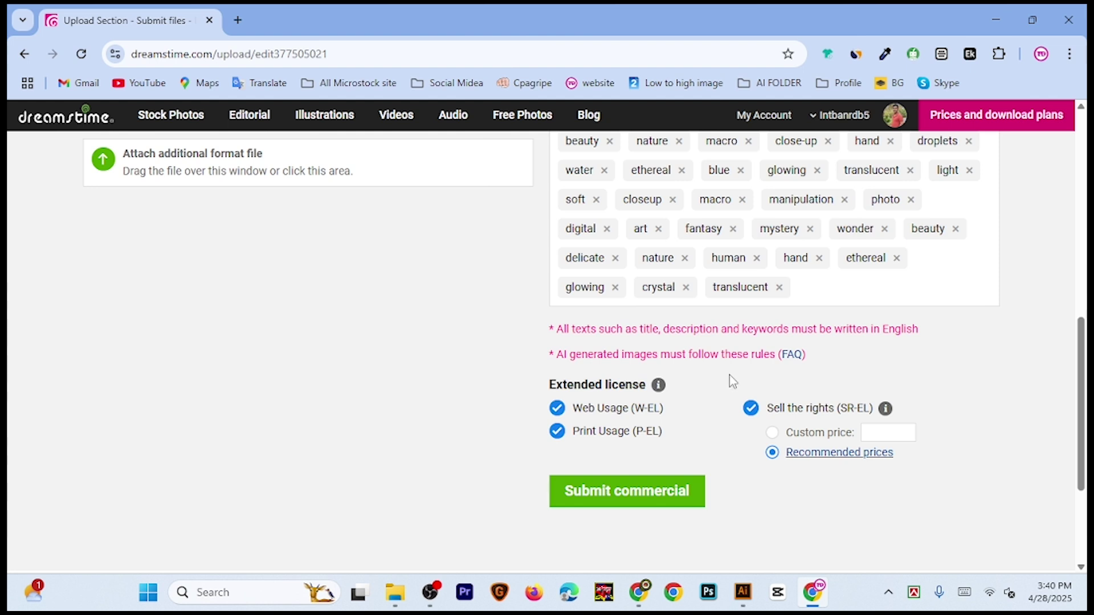
scroll(729, 375, "down", 2)
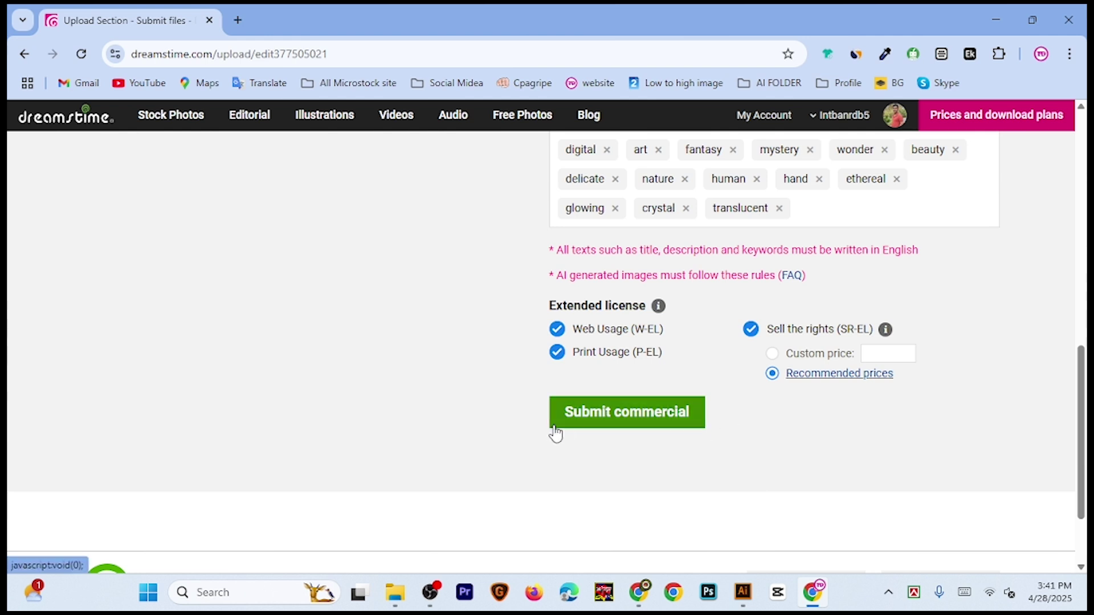
left_click(619, 429)
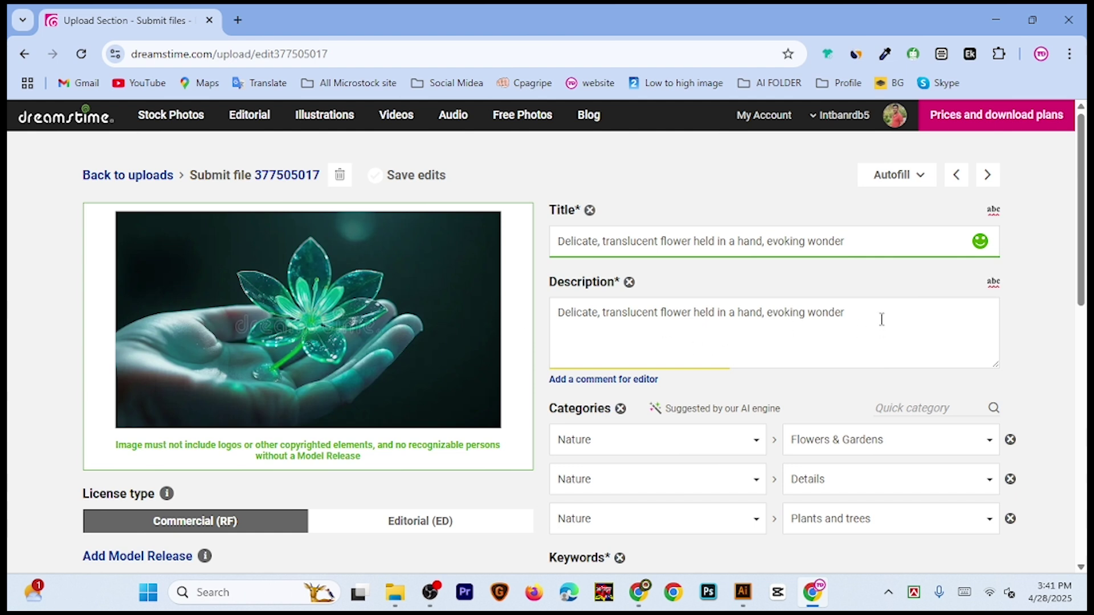
Clear the description of the next flower image, including the keyword list pasted over its original text
left_click_drag(882, 319, 544, 337)
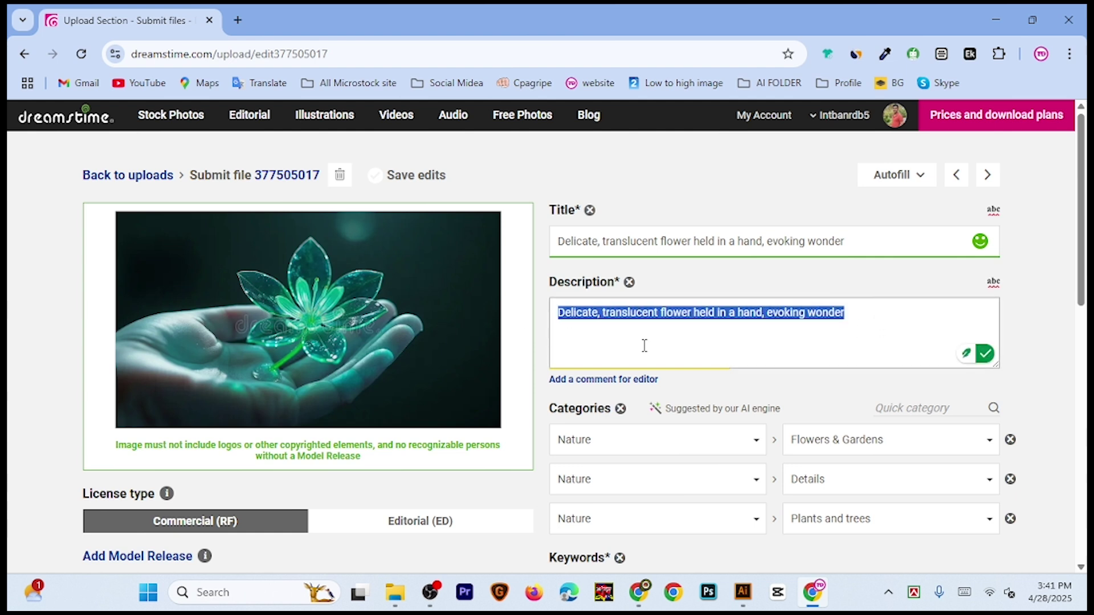
type("flower, translucent, glowing, blue, ethereal, water droplets, hand, human hand, close-up, macro, nature, beauty, fantasy, spiritual, meditation, calm, serene, dark background, green stem, petals, details, light")
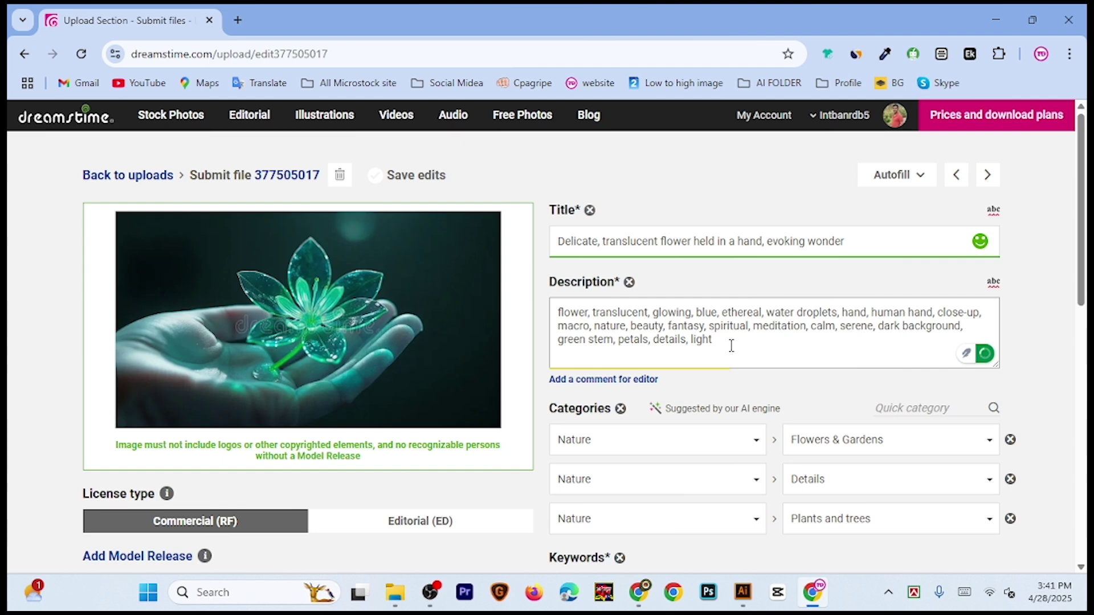
left_click_drag(731, 346, 553, 299)
key("BackSpace")
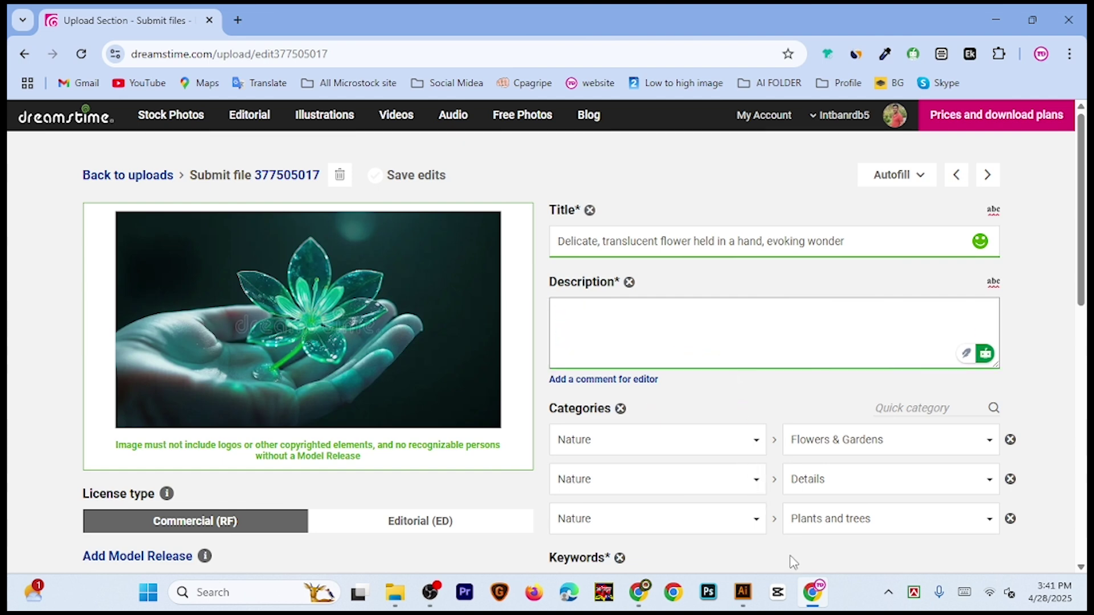
Switch to the TagPik browser window, copy the generated description again, and return to the Dreamstime form of the second flower image
left_click(640, 594)
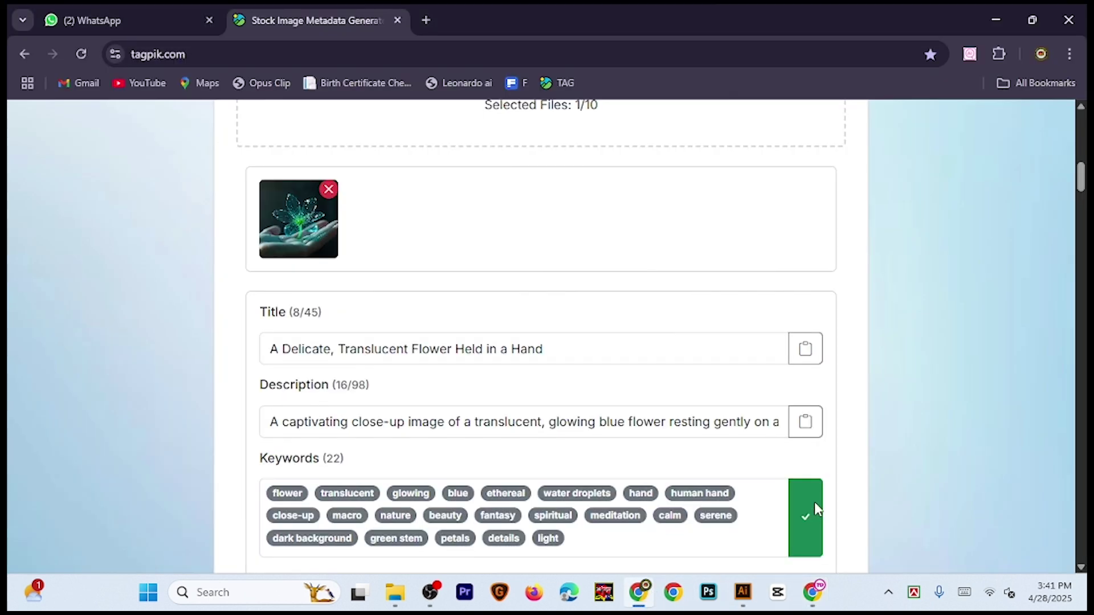
left_click(813, 430)
left_click(813, 593)
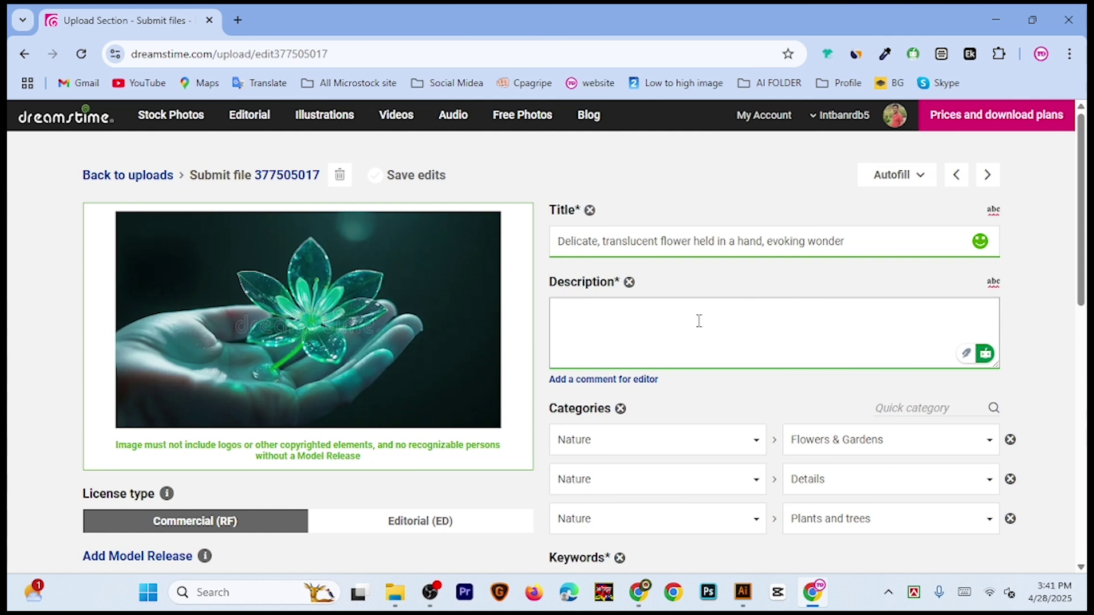
Fill in the copied description followed by "Creative ai." and set the first category to Illustrations & Clipart with subcategory Generative AI
key("ctrl+v")
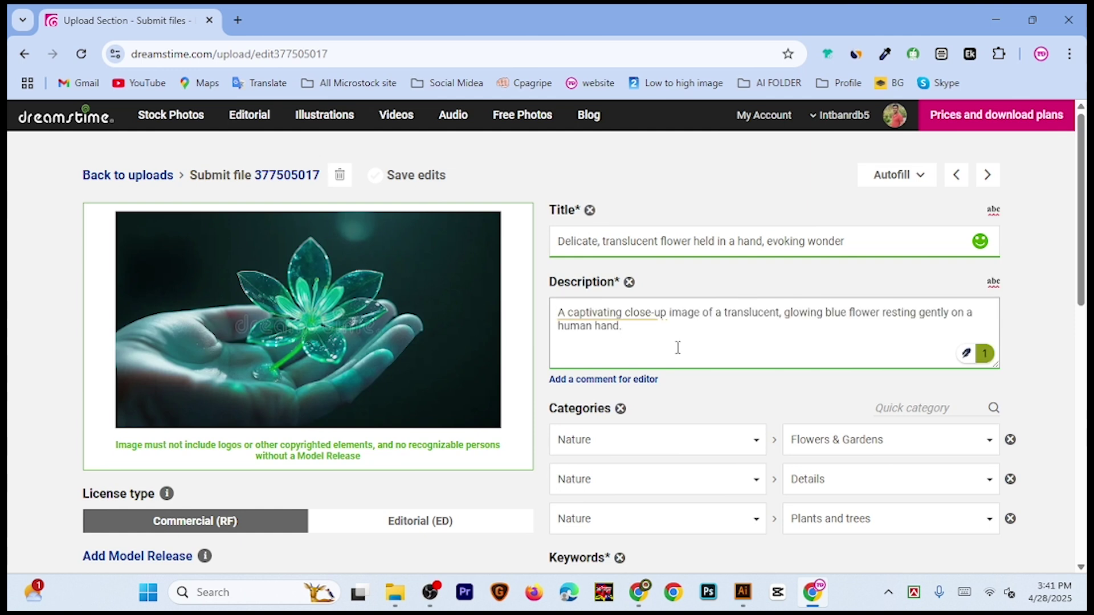
type("Creative ai.")
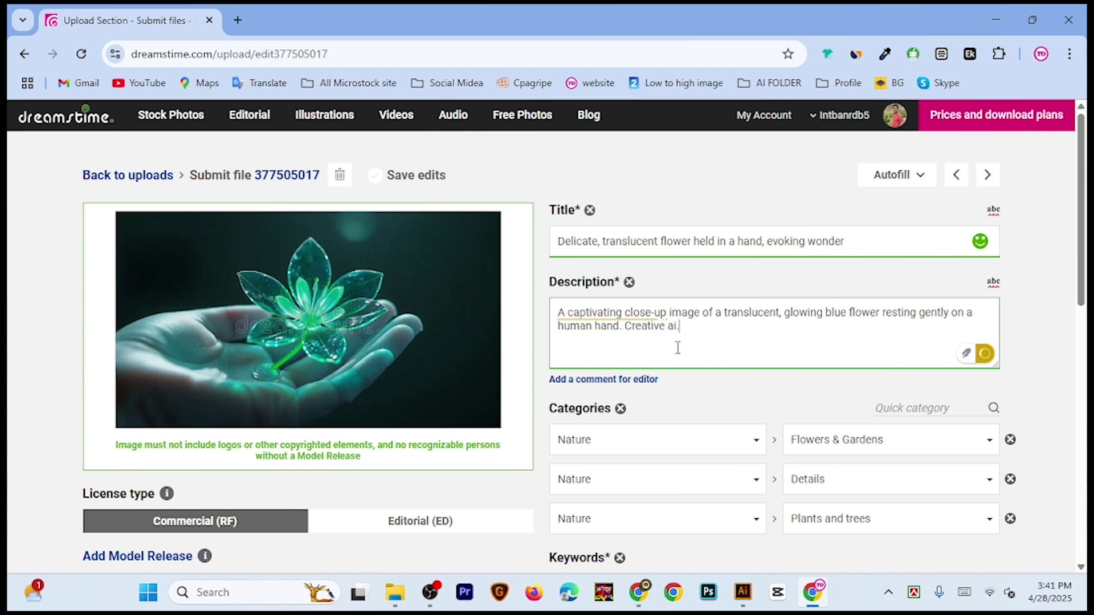
scroll(741, 365, "down", 1)
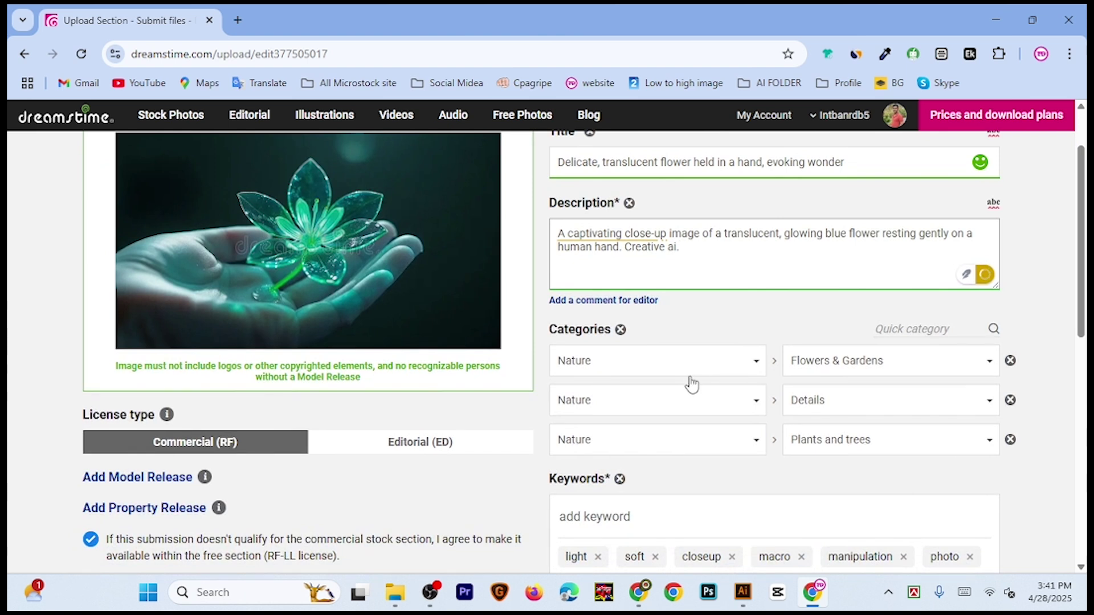
left_click(734, 374)
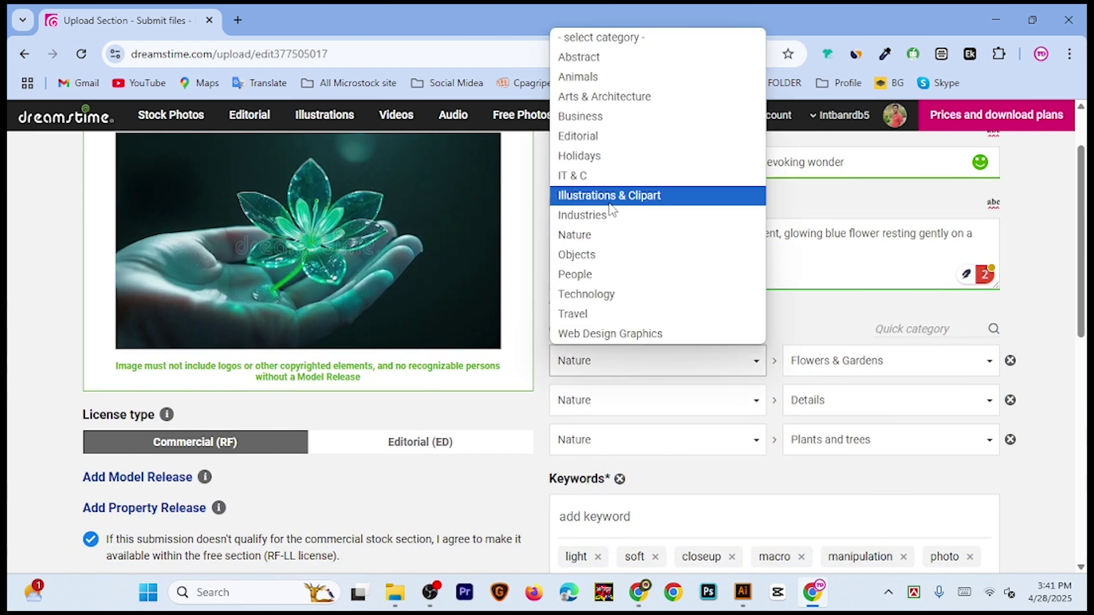
left_click(649, 201)
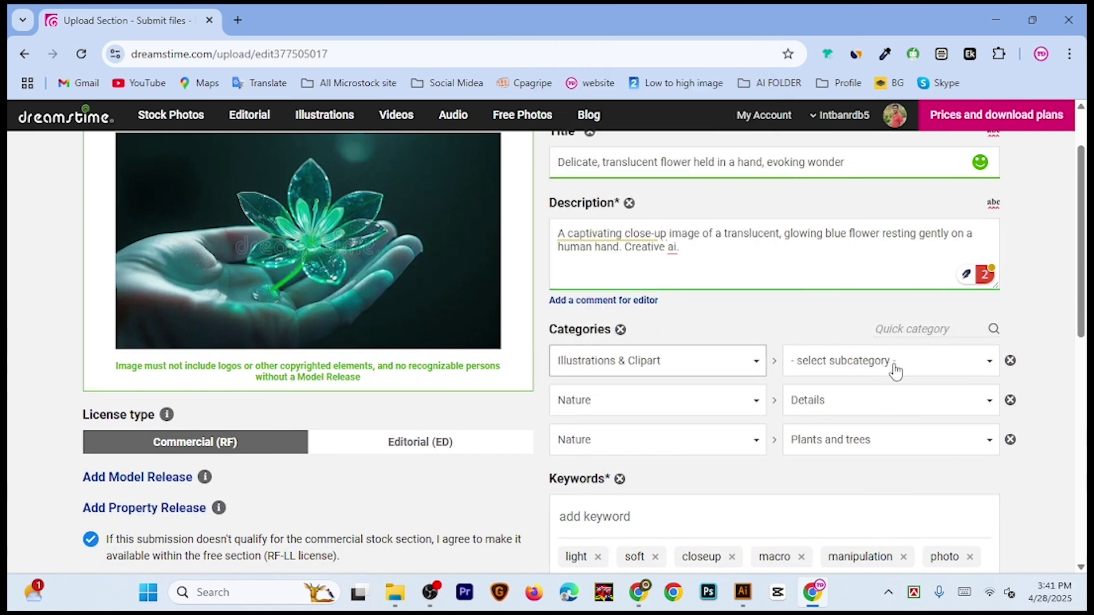
left_click(893, 369)
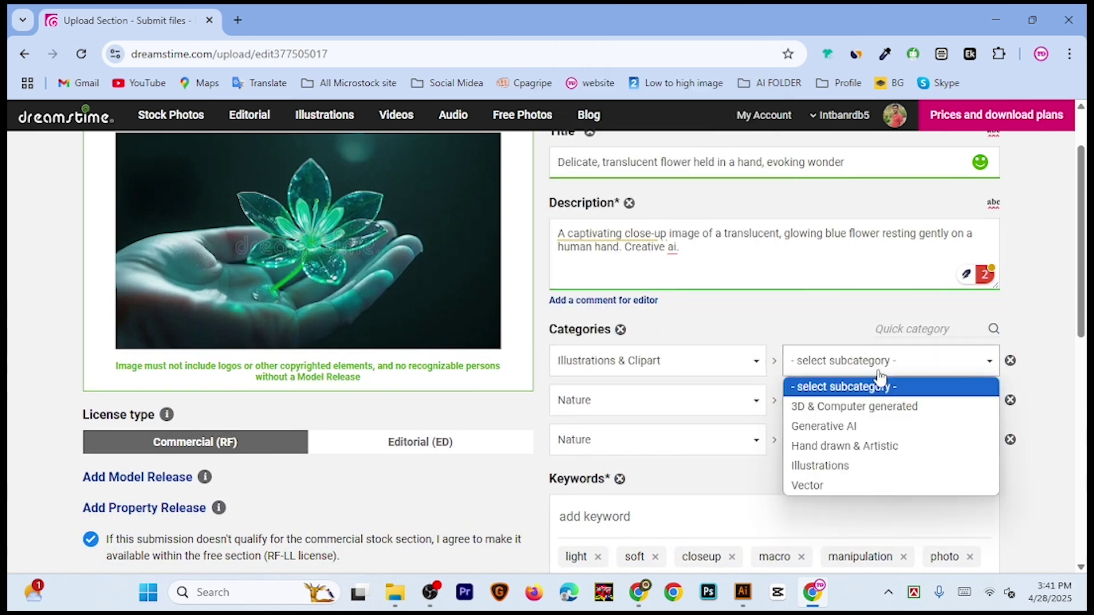
left_click(850, 433)
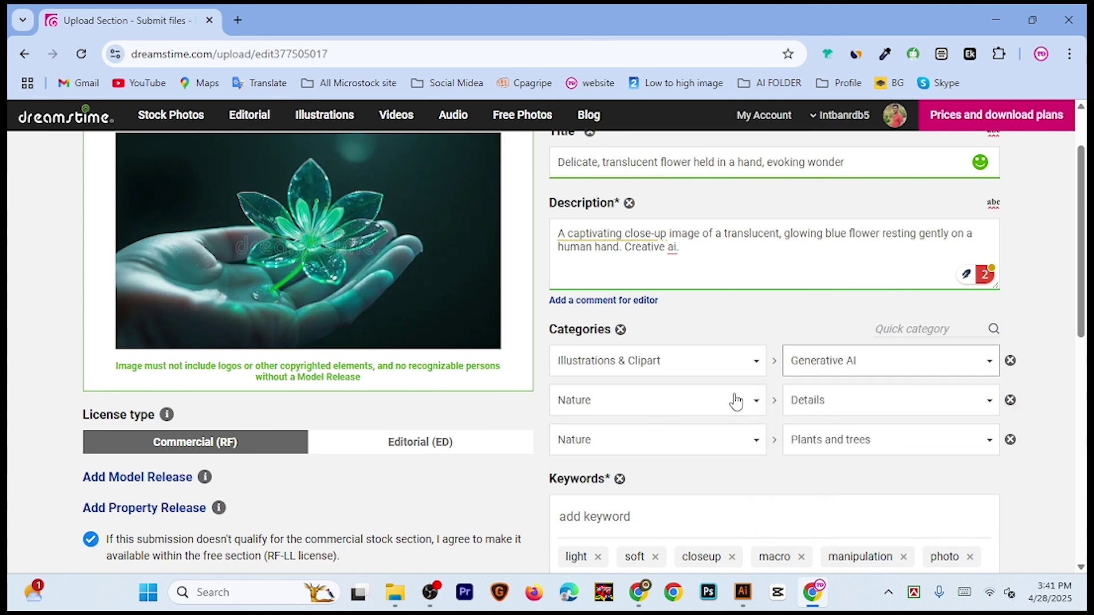
Submit the second flower image as commercial, keeping its keywords, free-section agreement, and extended license options with recommended prices
scroll(747, 400, "down", 1)
scroll(766, 395, "down", 3)
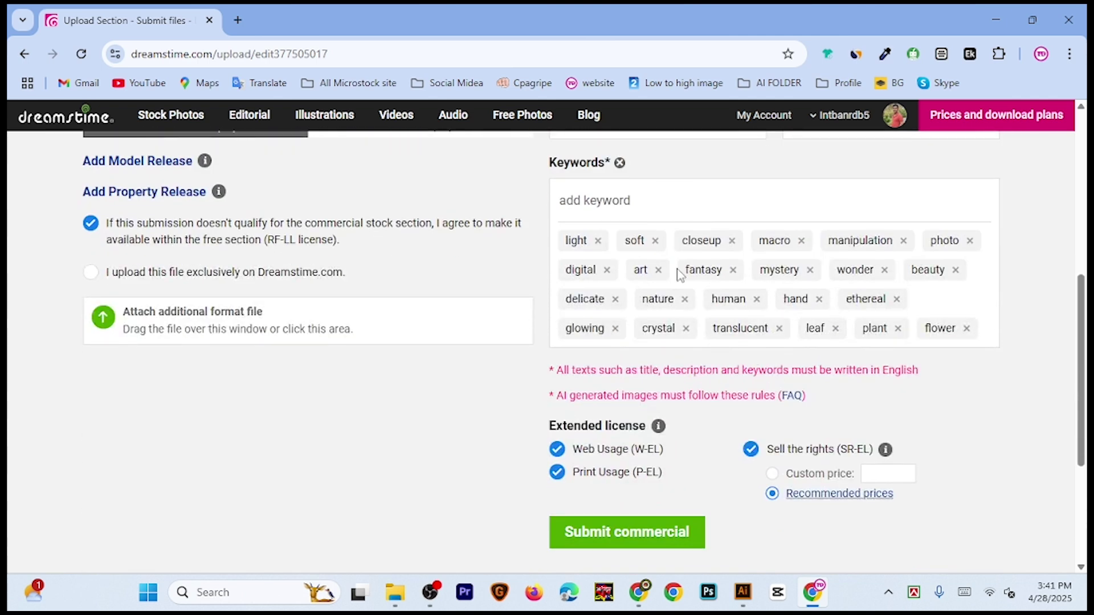
scroll(722, 315, "up", 1)
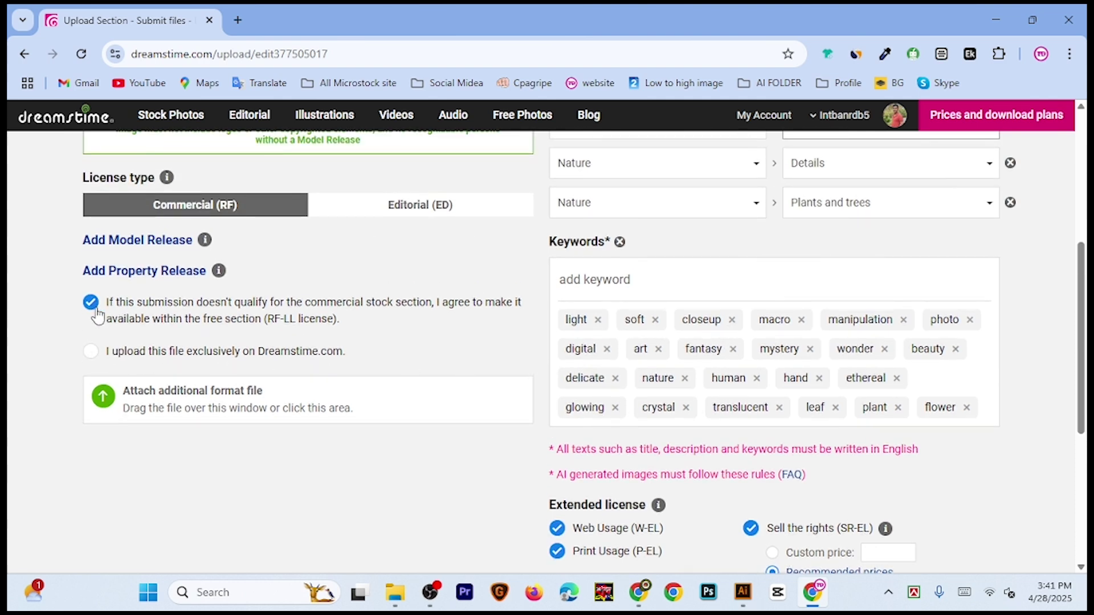
scroll(720, 382, "down", 4)
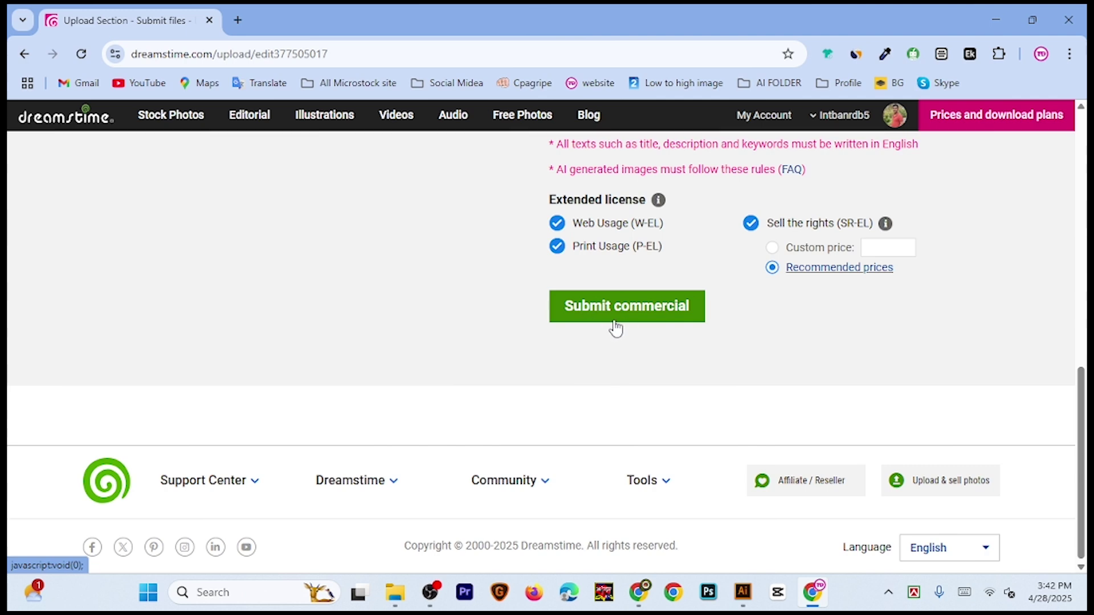
left_click(630, 310)
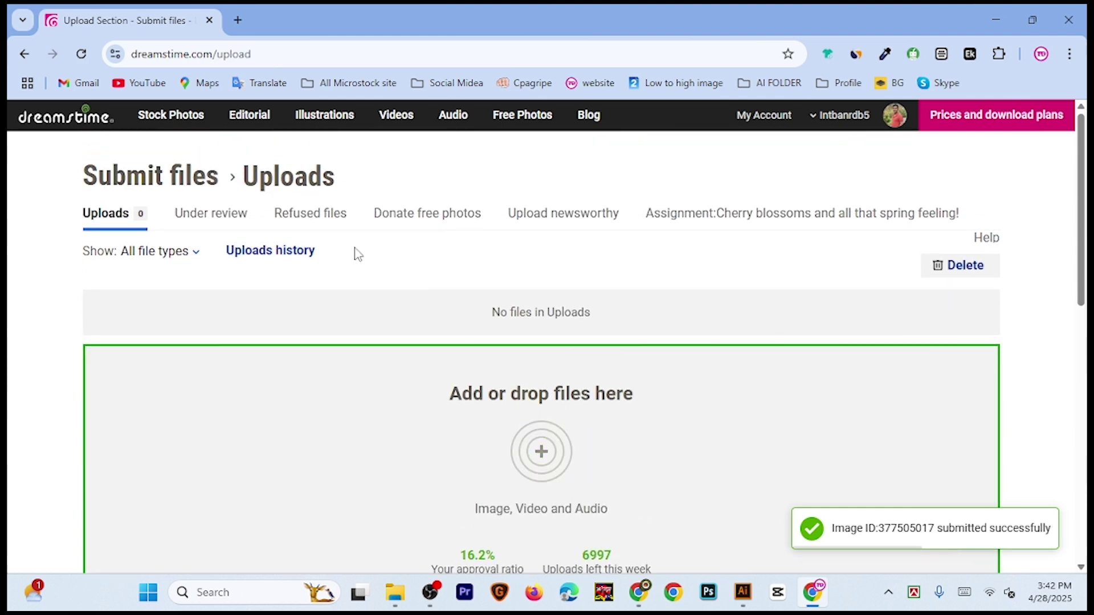
Open the list of files under review and check the status of the submitted flower images
left_click(212, 217)
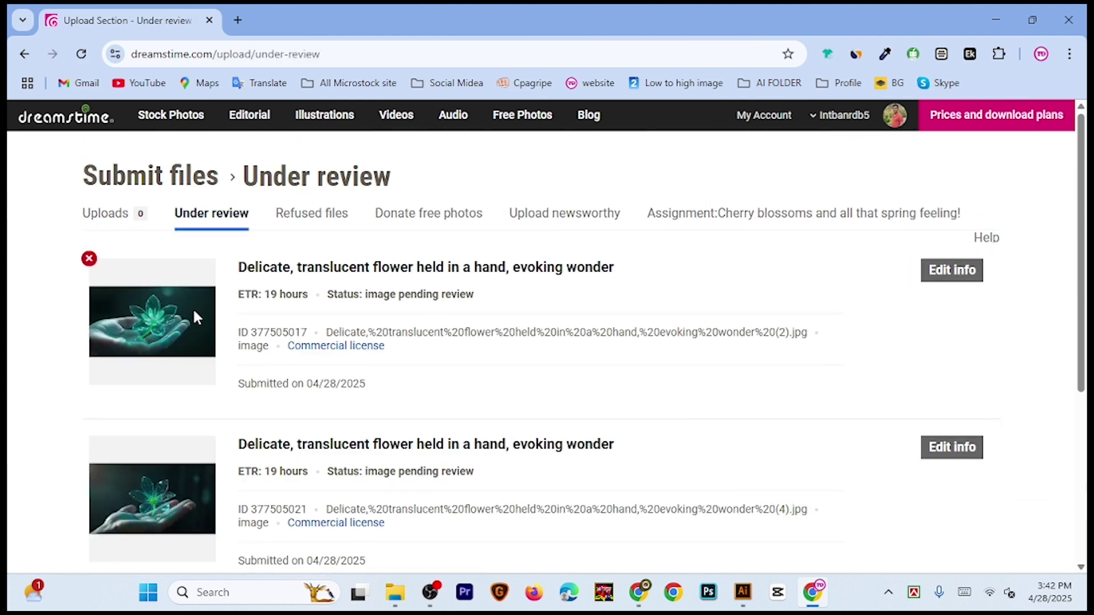
scroll(239, 365, "down", 2)
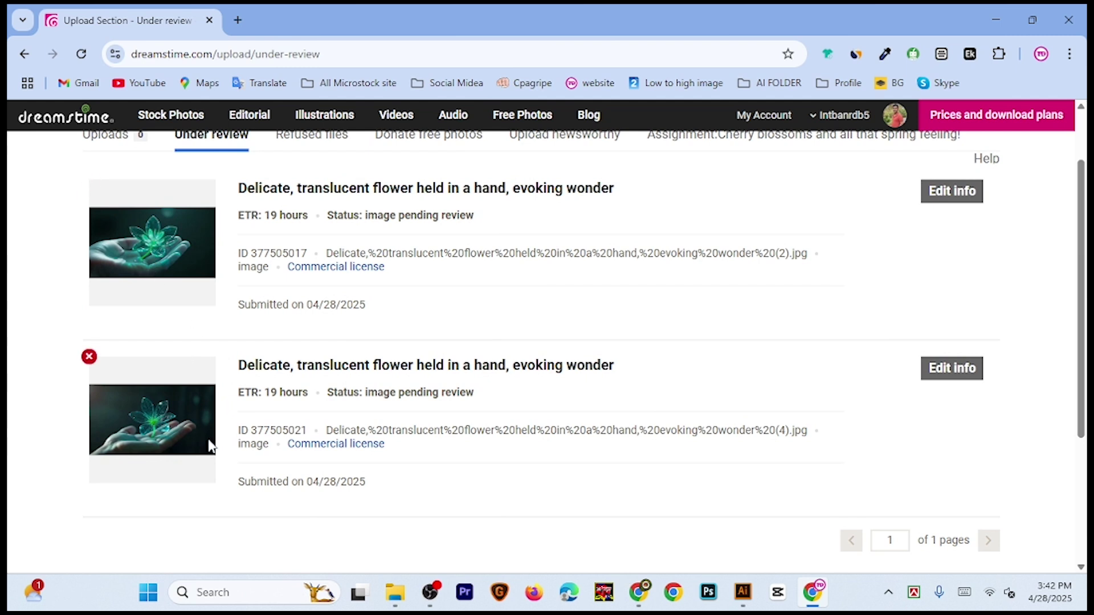
scroll(316, 352, "up", 1)
scroll(317, 357, "up", 1)
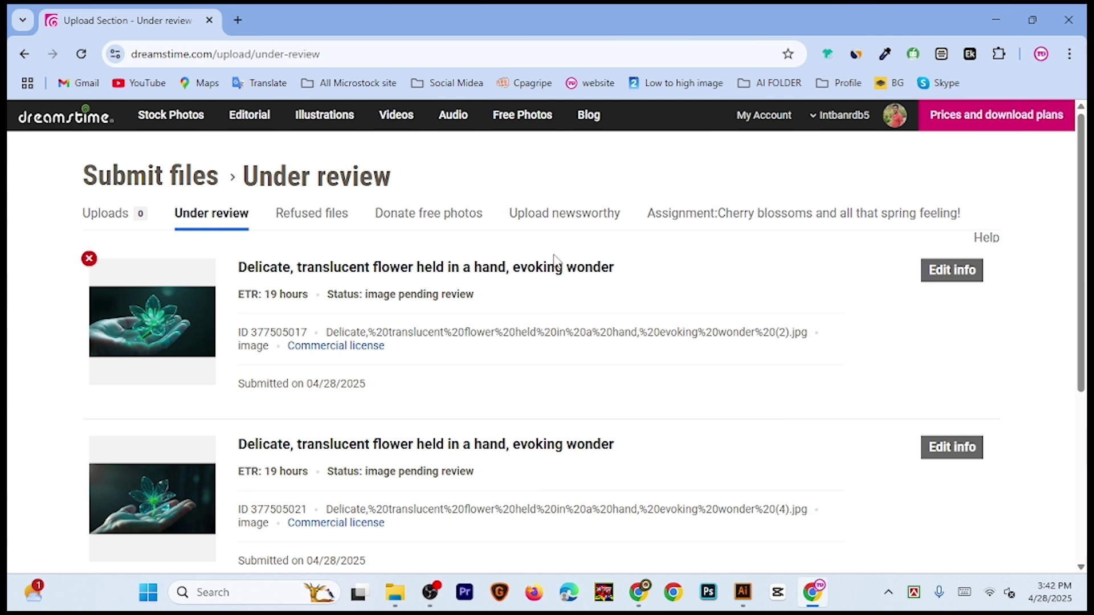
Go back to the account dashboard and examine the pending, refused and online file counts, earnings, and 12-month portfolio performance chart
left_click(30, 55)
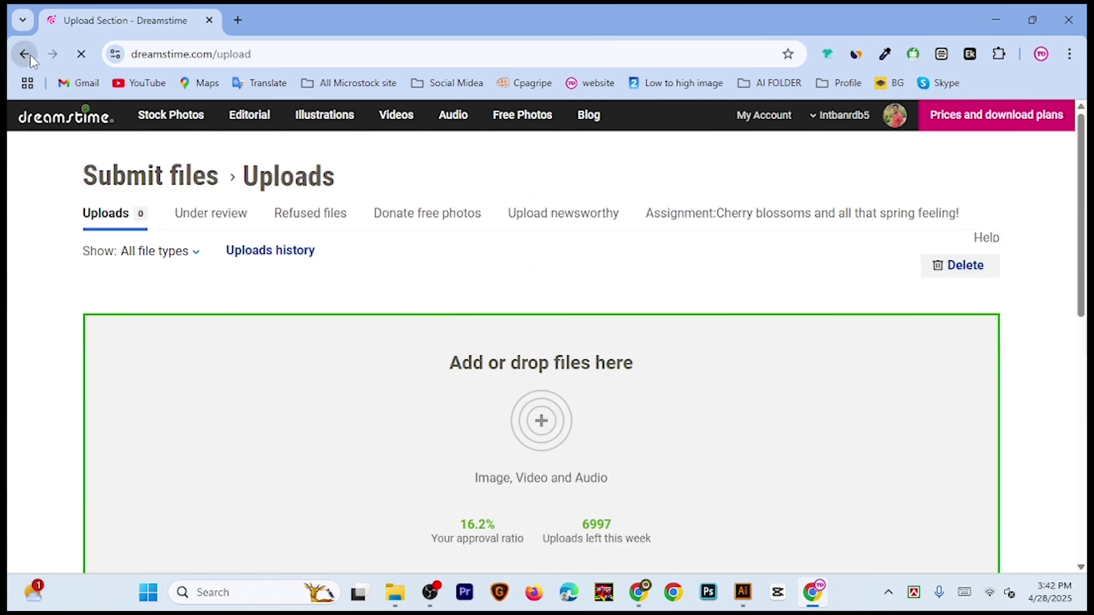
left_click(29, 54)
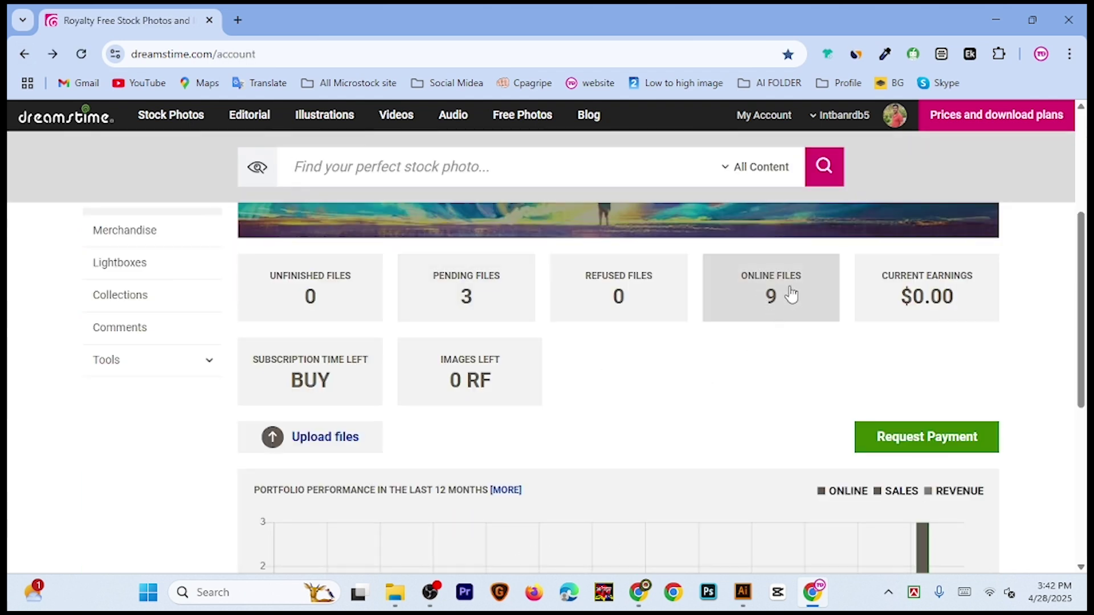
scroll(797, 433, "down", 4)
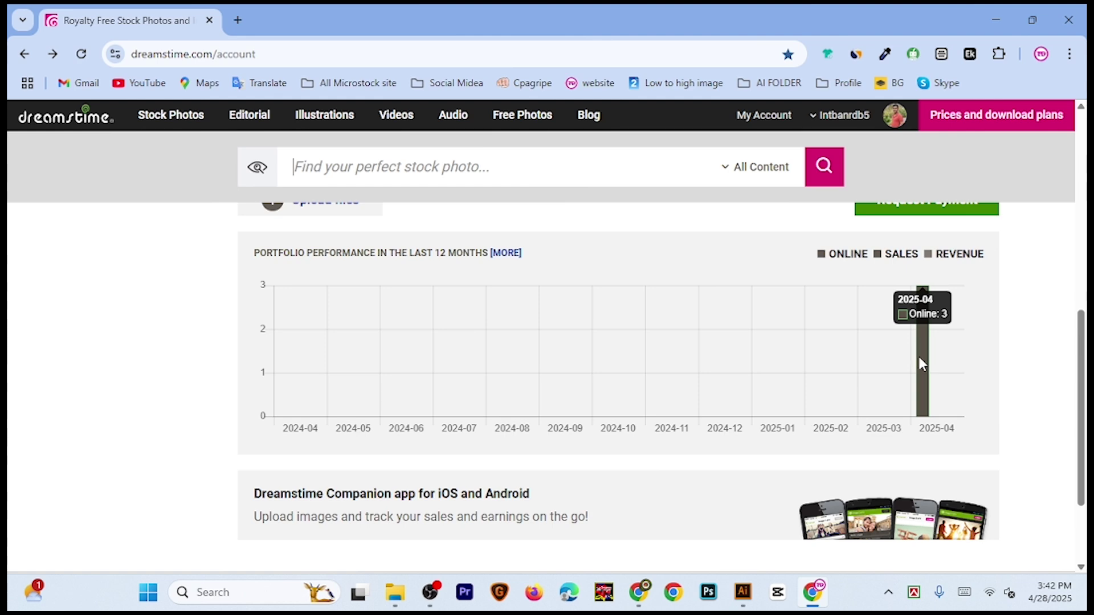
mouse_move(928, 369)
scroll(923, 376, "up", 5)
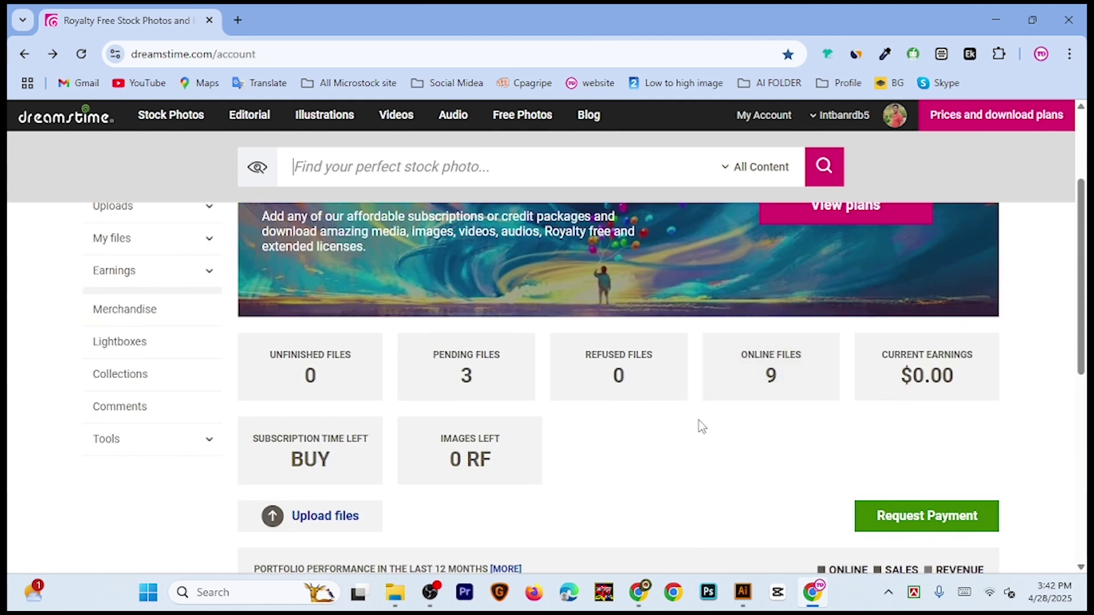
scroll(712, 418, "down", 1)
scroll(723, 417, "up", 1)
scroll(717, 439, "up", 1)
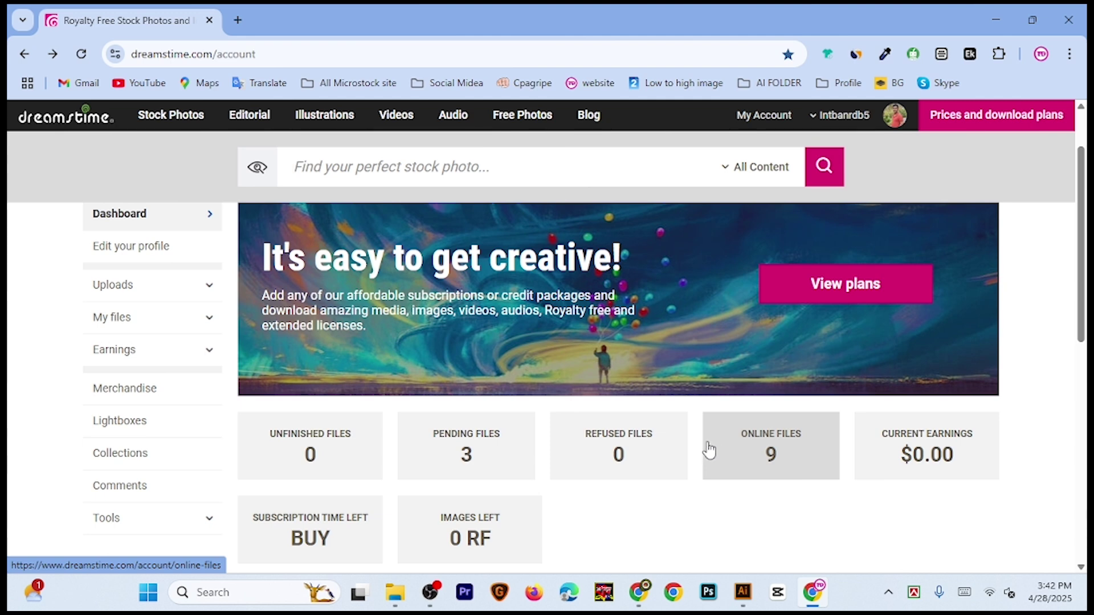
scroll(708, 450, "down", 1)
scroll(709, 450, "up", 1)
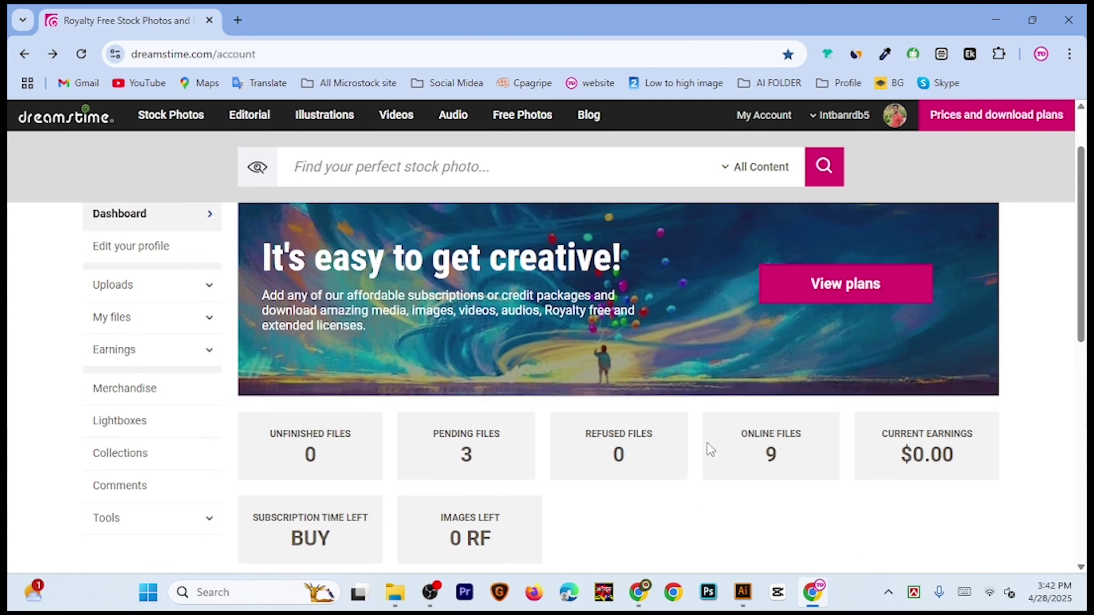